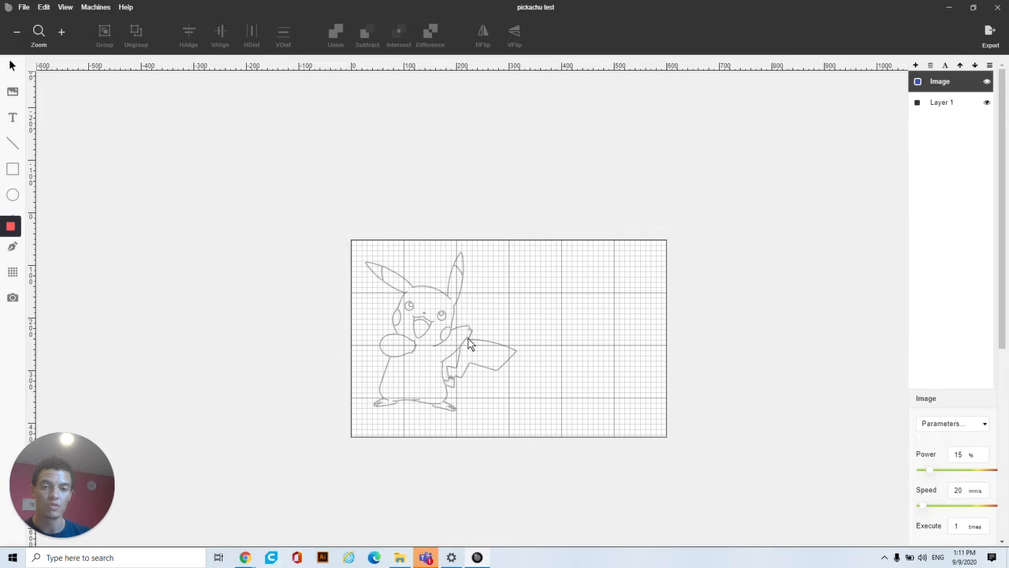
Move the Pikachu drawing to about X 51, Y 21.44 mm and check the files in the Jigsaw Puzzle folder in File Explorer.
drag(469, 343, 480, 343)
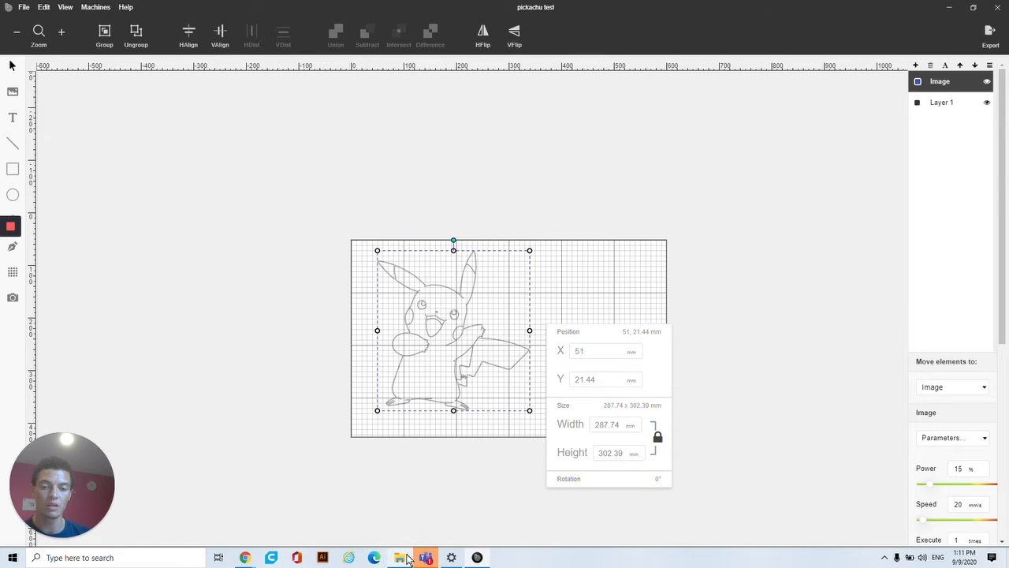
click(407, 557)
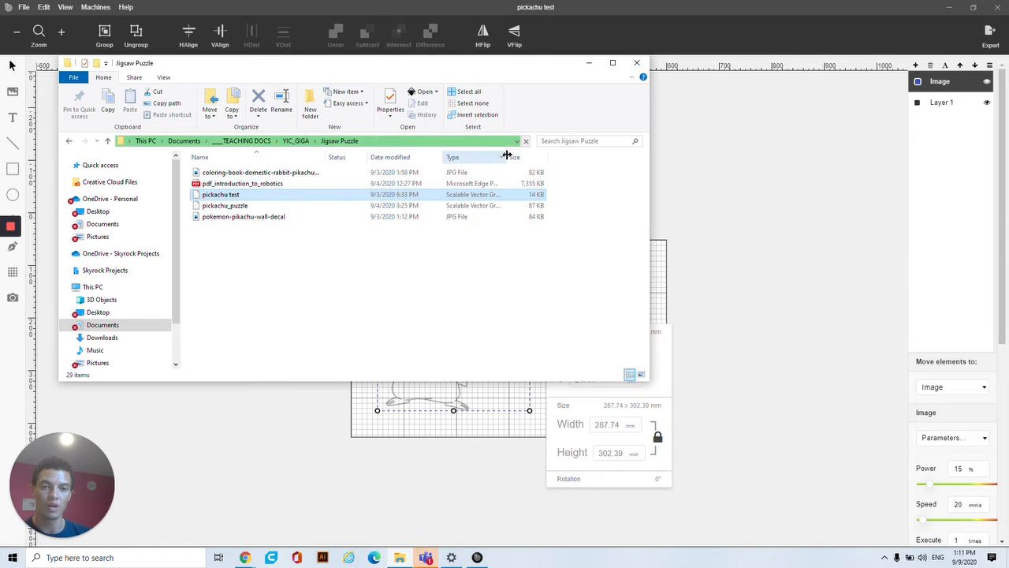
click(693, 230)
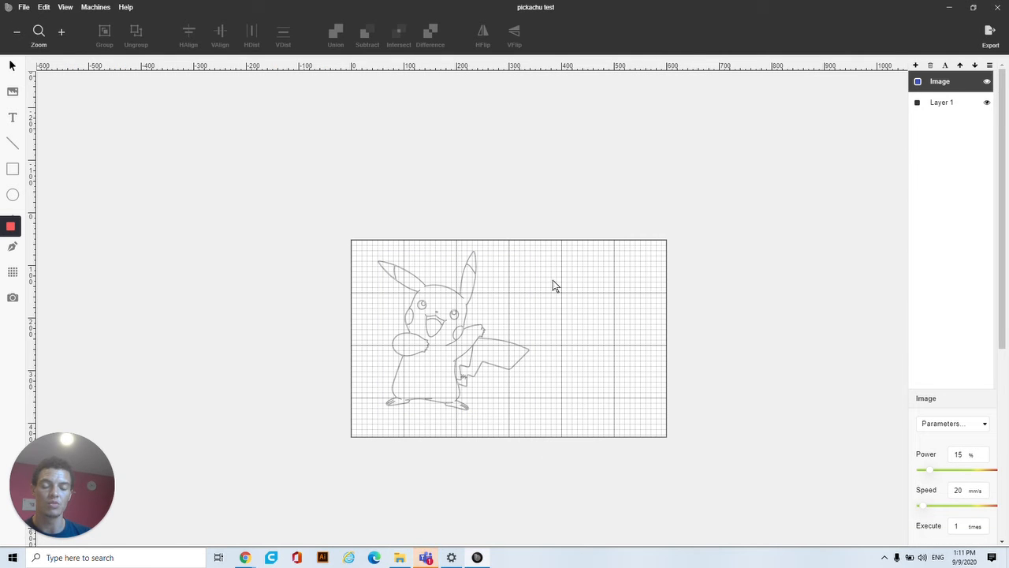
Draw an outer rectangle about 346 × 367 mm around the Pikachu drawing and delete the stray empty rectangle above the work area.
click(12, 170)
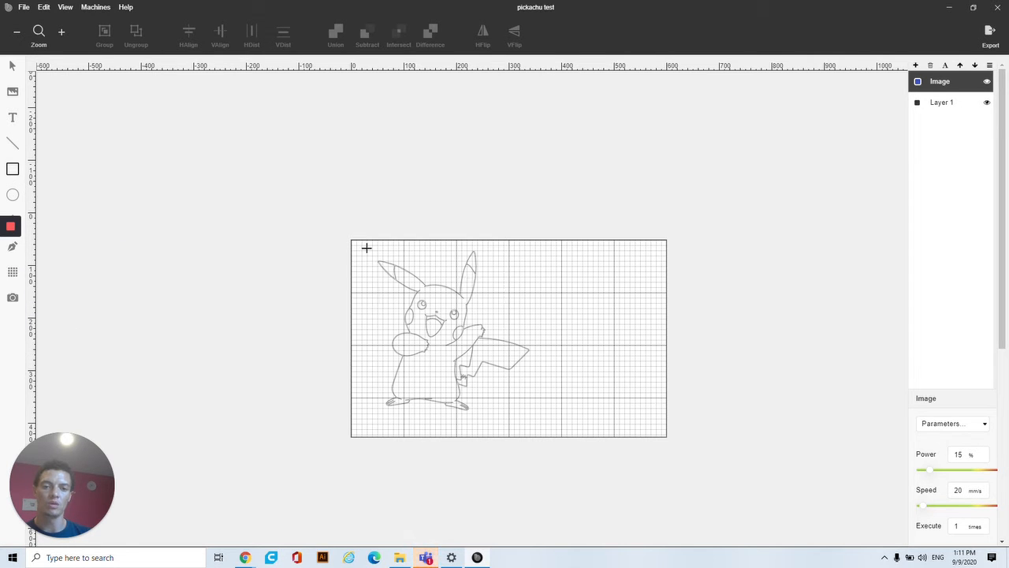
drag(358, 244, 540, 437)
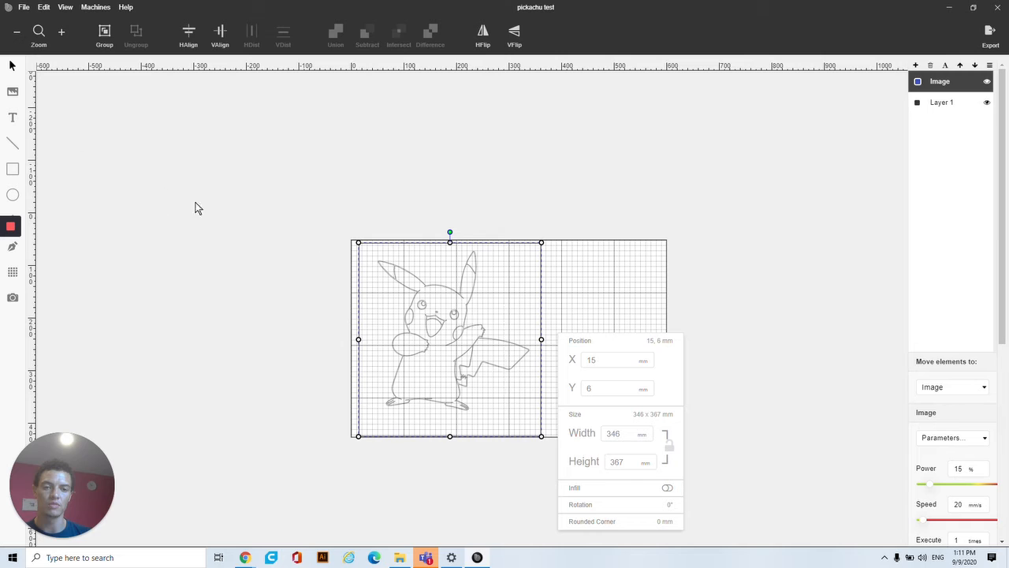
click(384, 201)
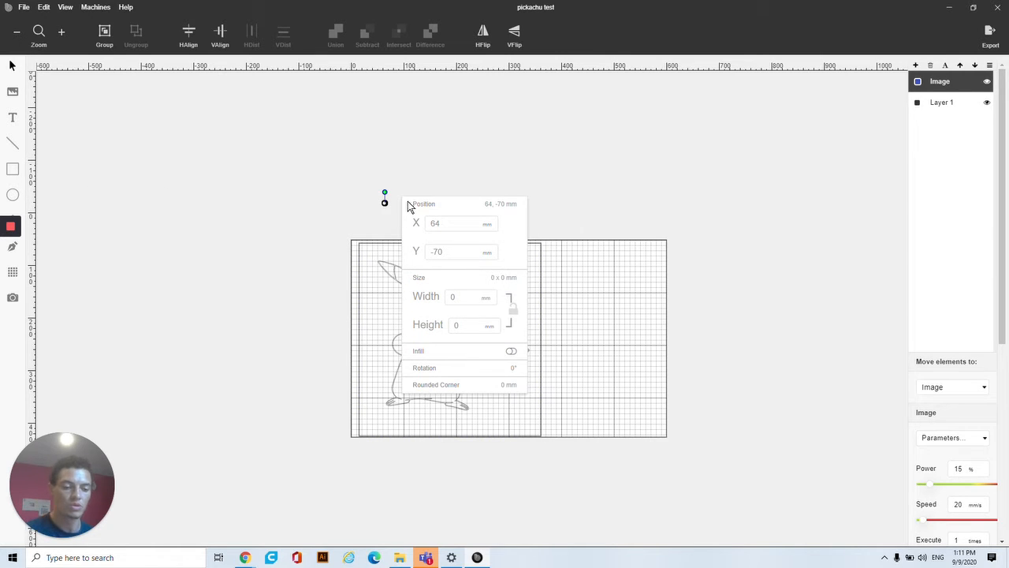
key(Delete)
Add a new layer on top of the Image layer, discarding the tiny rectangle drawn on it.
click(12, 167)
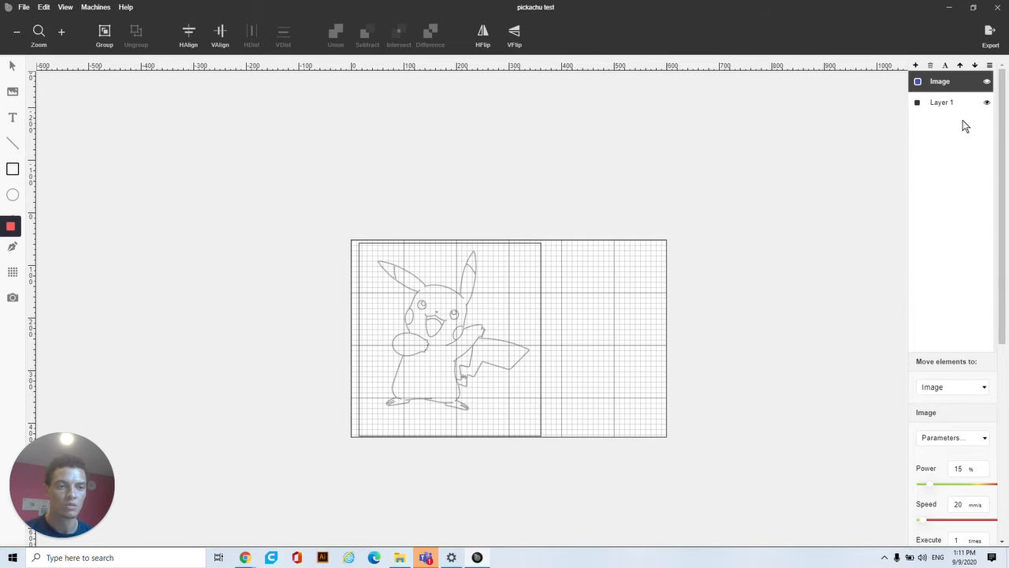
click(915, 65)
click(476, 301)
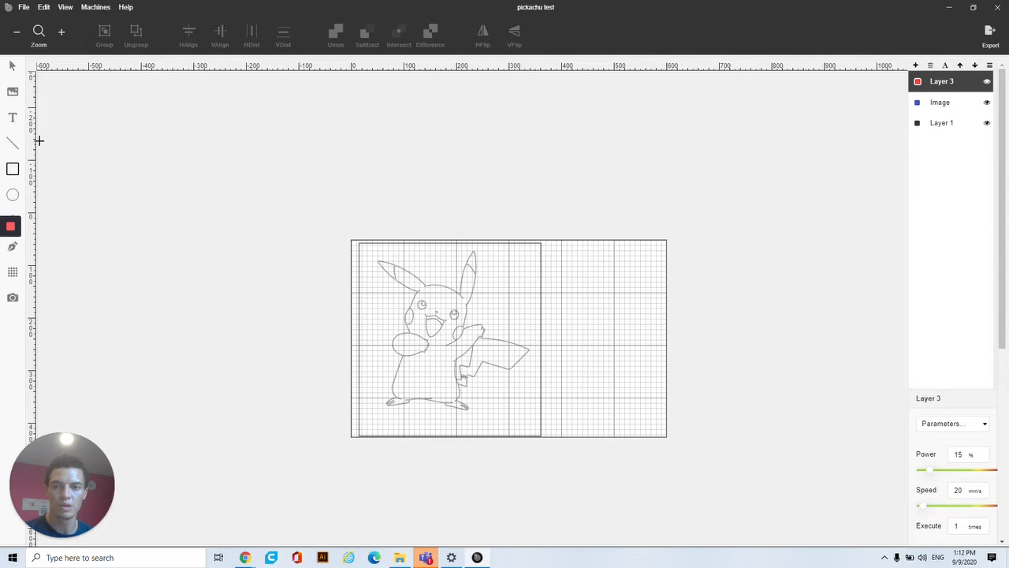
drag(368, 252, 368, 255)
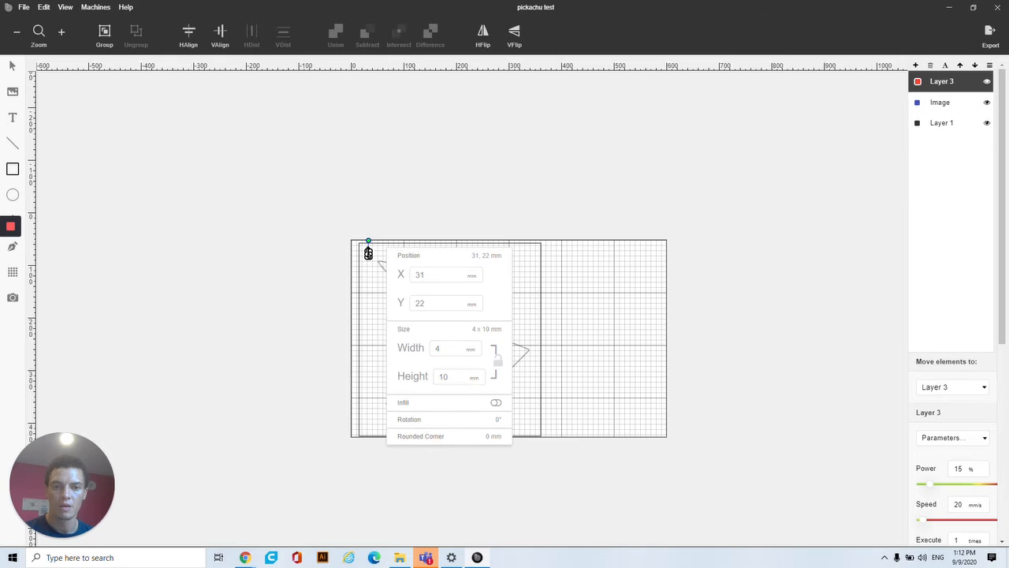
click(545, 252)
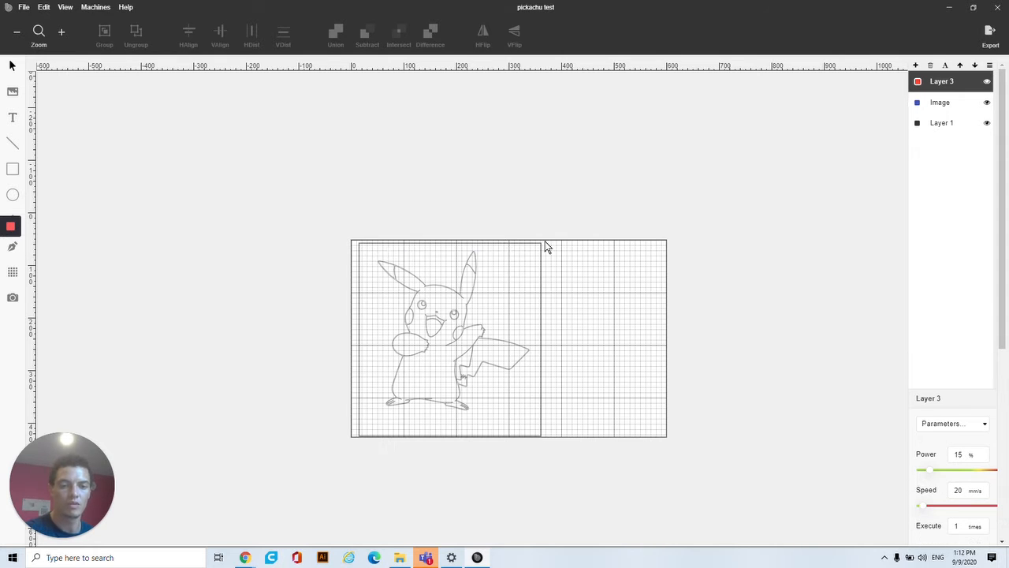
With the Image layer temporarily locked, draw an inner rectangle about 304 × 324 mm around the Pikachu, inside the outer rectangle.
click(540, 259)
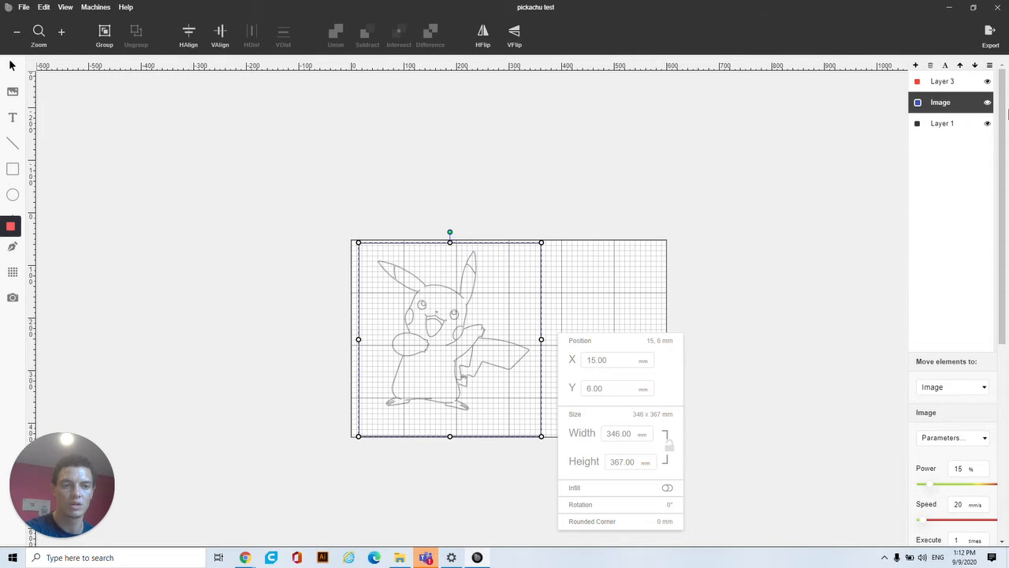
right_click(960, 105)
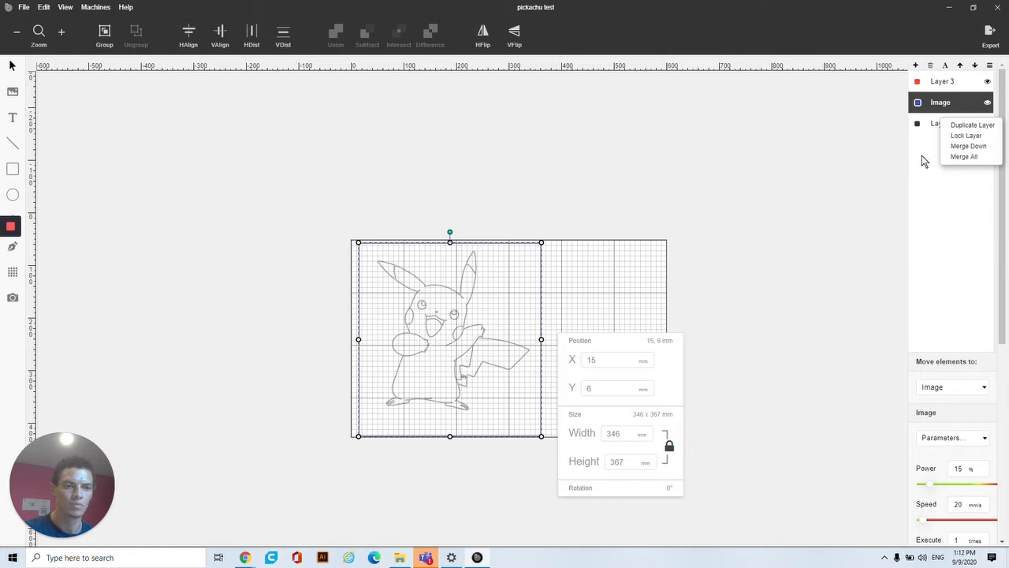
click(966, 135)
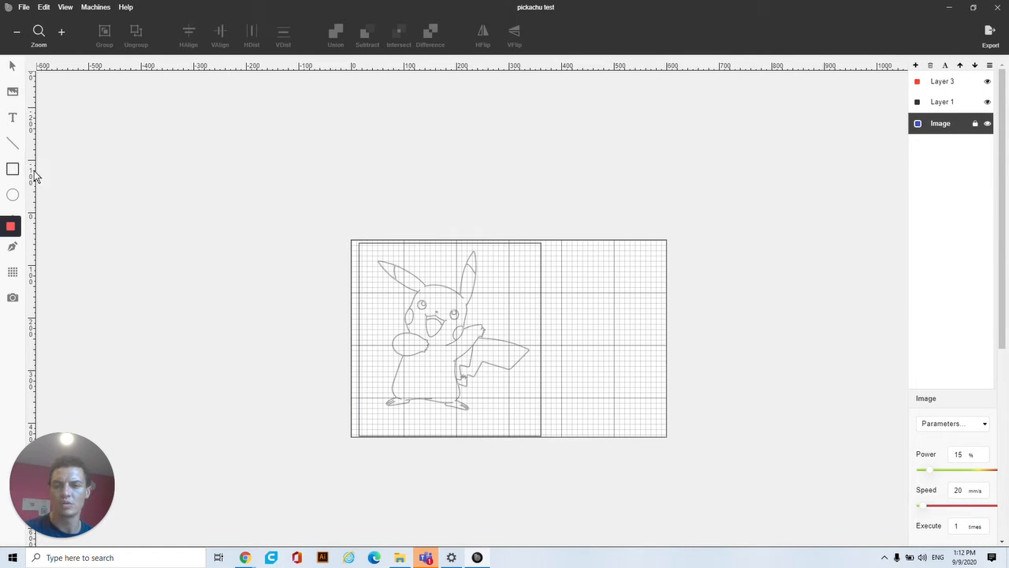
click(373, 258)
drag(525, 421, 530, 423)
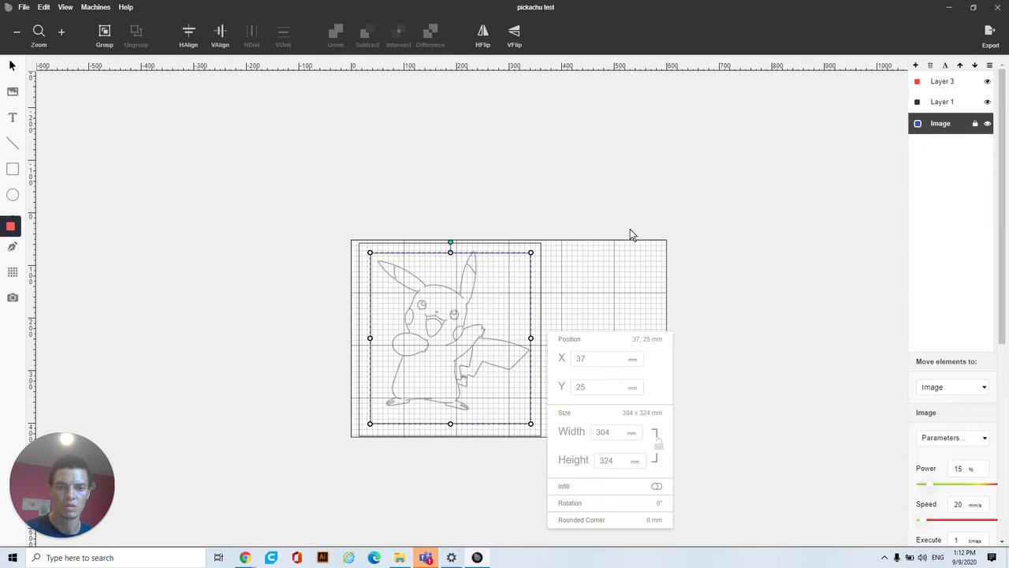
right_click(953, 128)
click(727, 264)
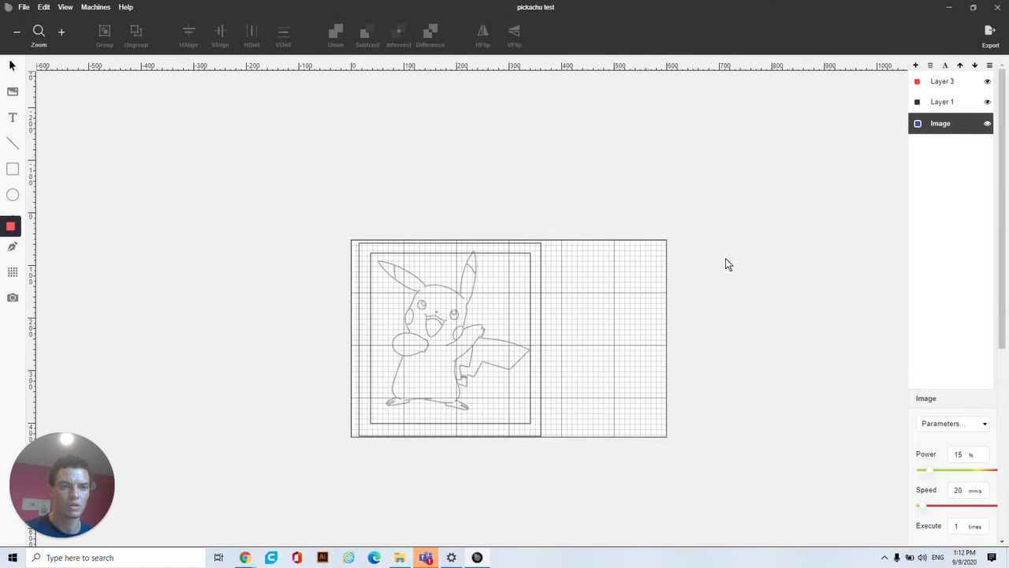
Widen the outer rectangle to about 352 mm and nudge the inner rectangle to about X 36, Y 24 mm.
click(540, 328)
drag(543, 340, 546, 340)
click(636, 224)
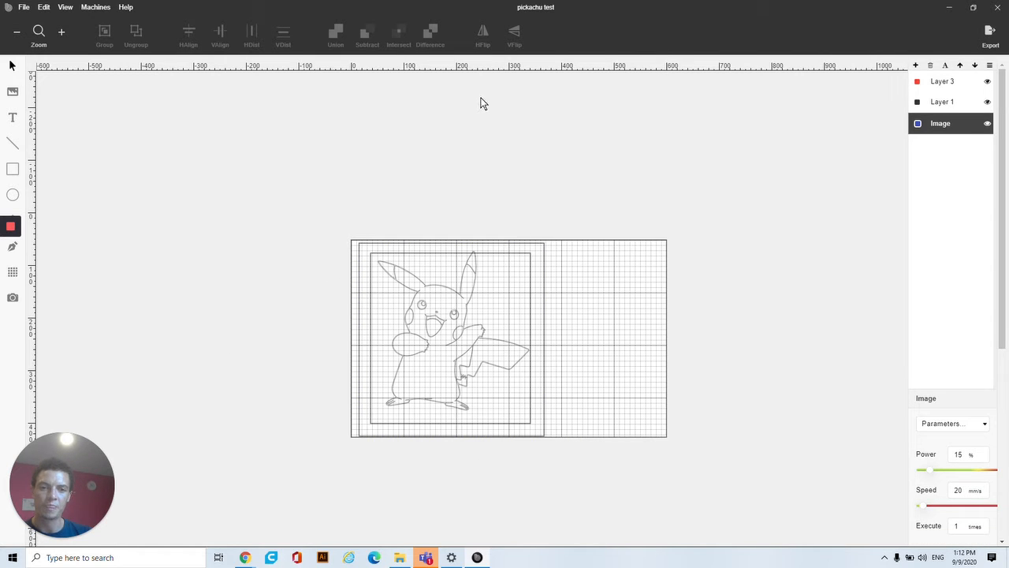
click(455, 323)
drag(455, 323, 455, 321)
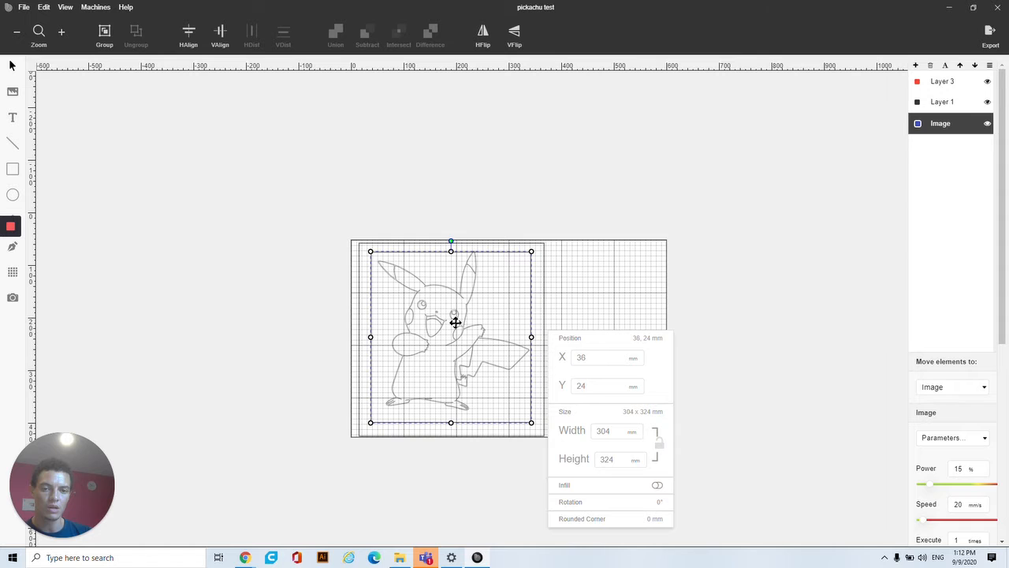
Move the outer rectangle to Layer 3 and lock that layer.
click(543, 297)
click(964, 388)
click(966, 399)
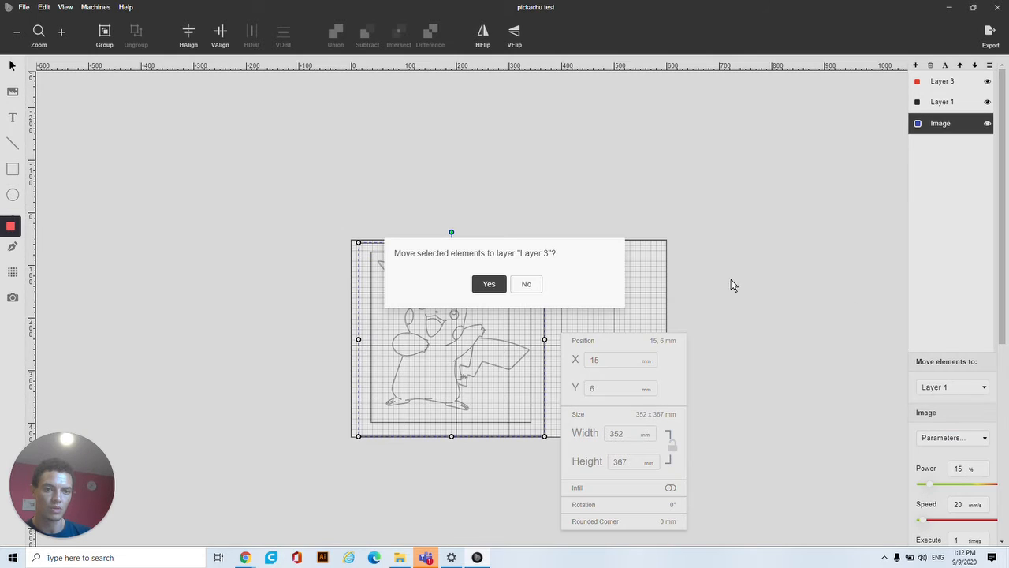
click(488, 284)
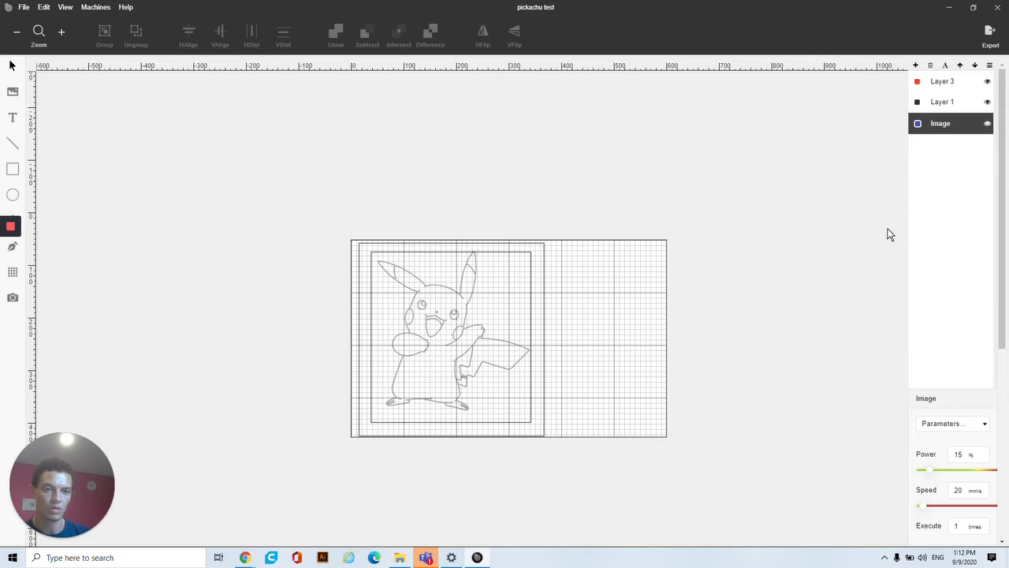
click(954, 82)
right_click(946, 85)
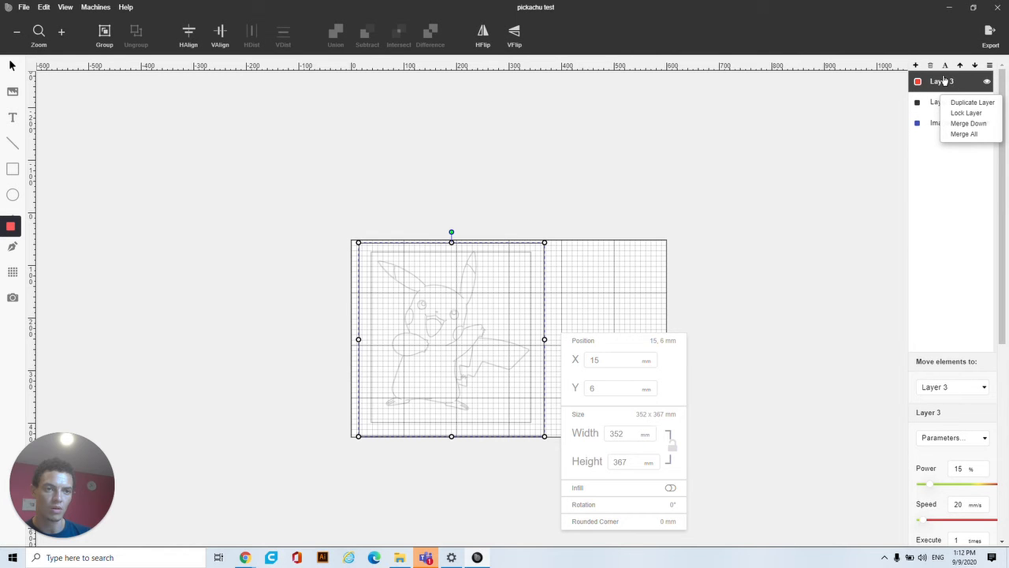
click(966, 113)
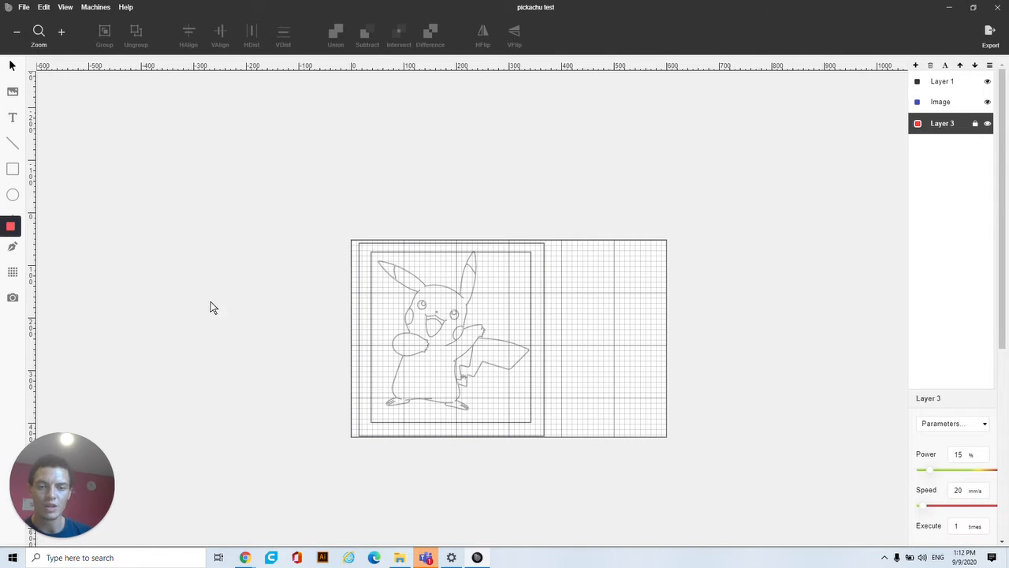
Nudge the inner rectangle to about X 35, Y 21 mm and move it to Layer 3.
click(444, 319)
drag(443, 316, 443, 317)
click(983, 387)
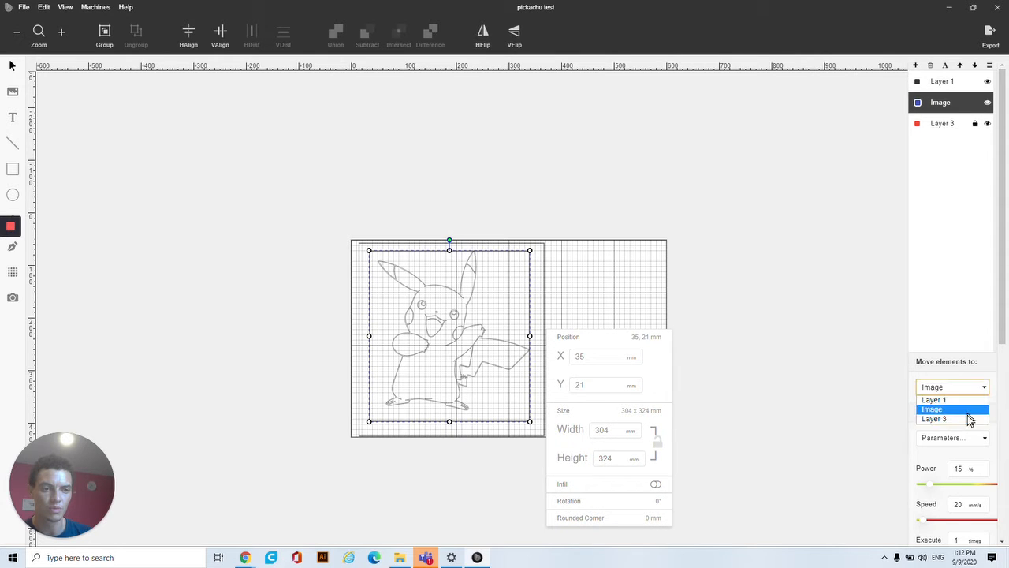
click(969, 419)
click(703, 389)
Reposition the Pikachu drawing to about X 46, Y 34.44 mm so it sits within the inner rectangle.
click(434, 321)
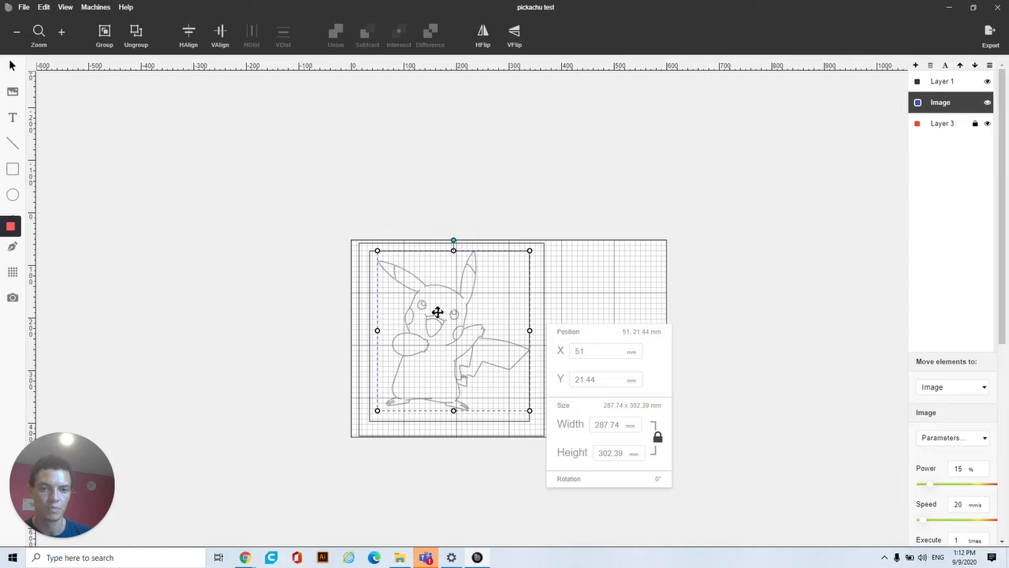
key(Escape)
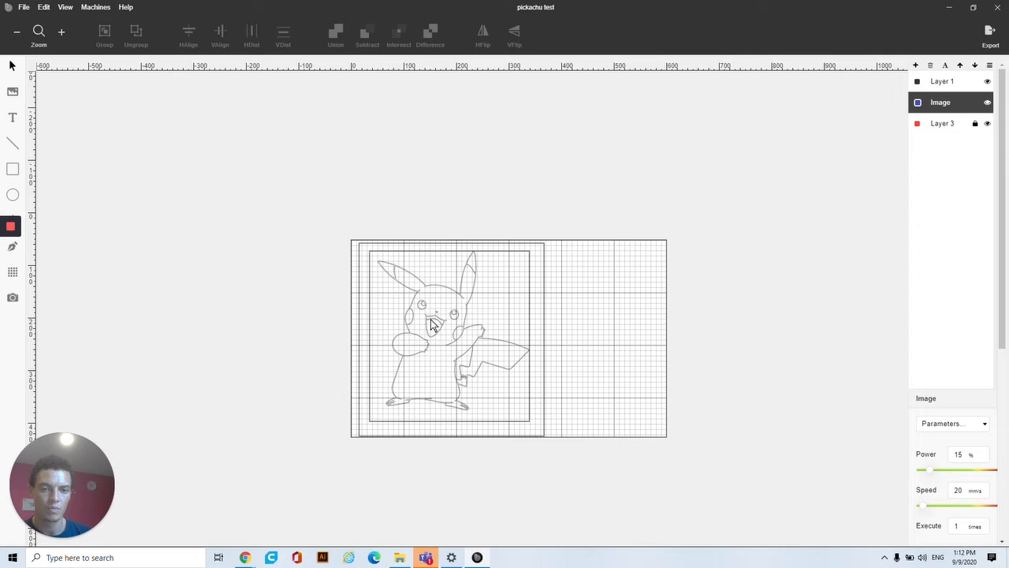
click(11, 248)
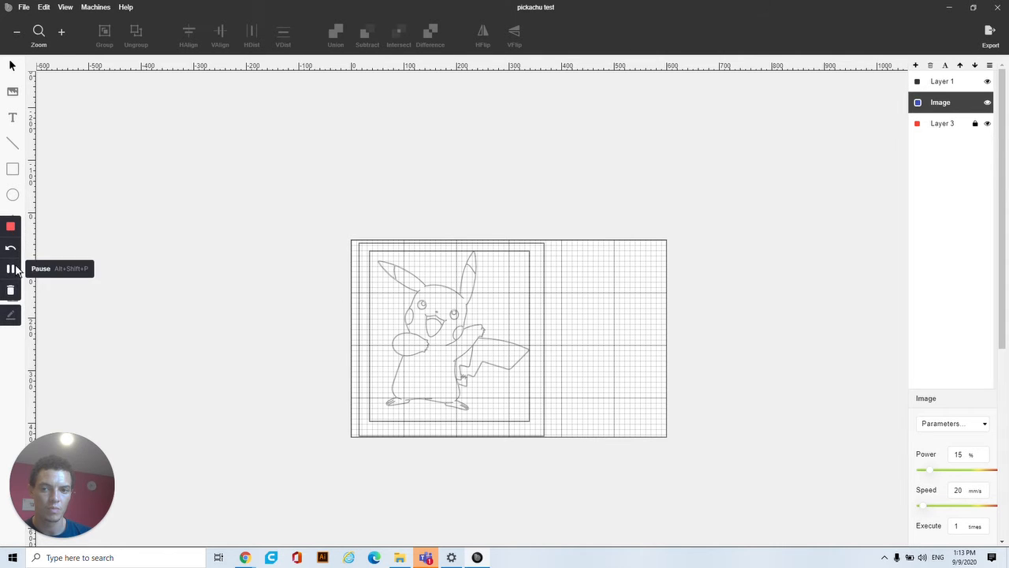
click(12, 143)
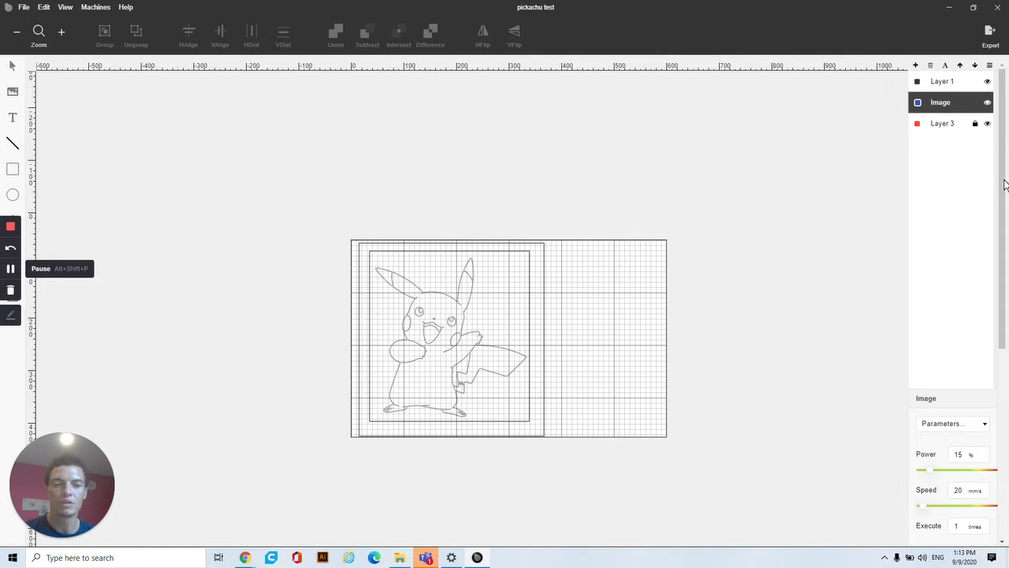
Lock the Image layer and Layer 1.
right_click(962, 104)
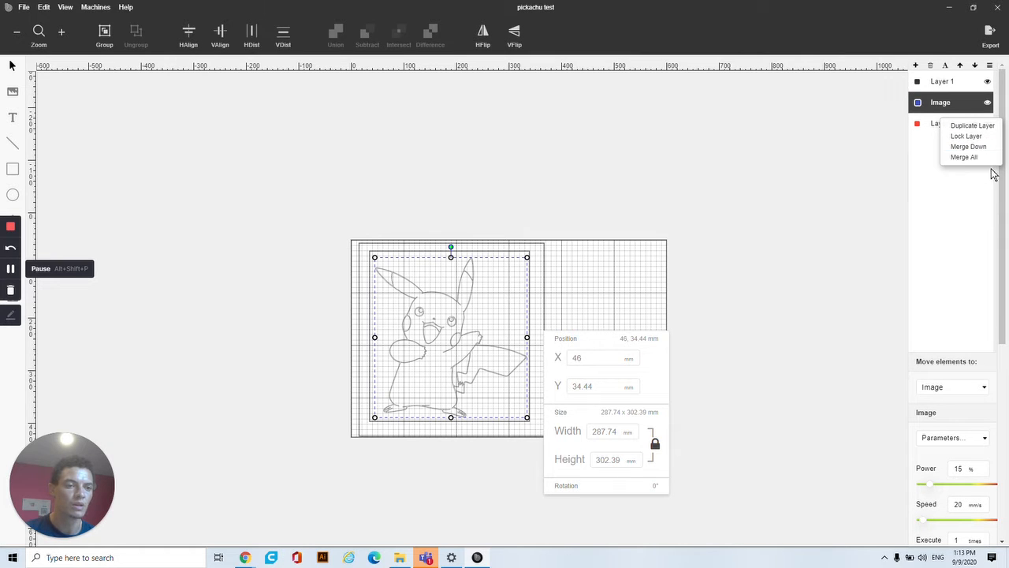
click(966, 136)
right_click(965, 87)
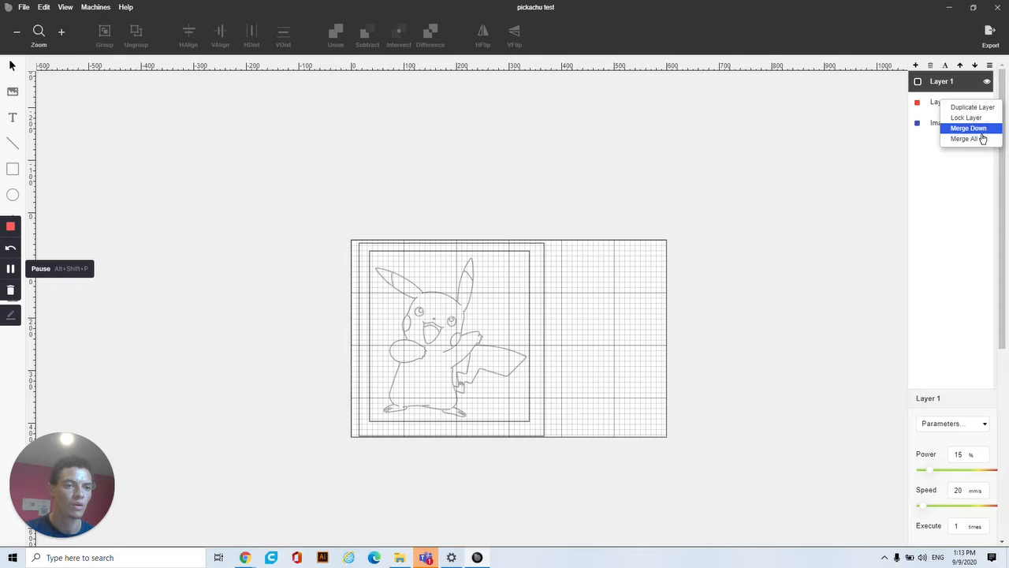
click(976, 118)
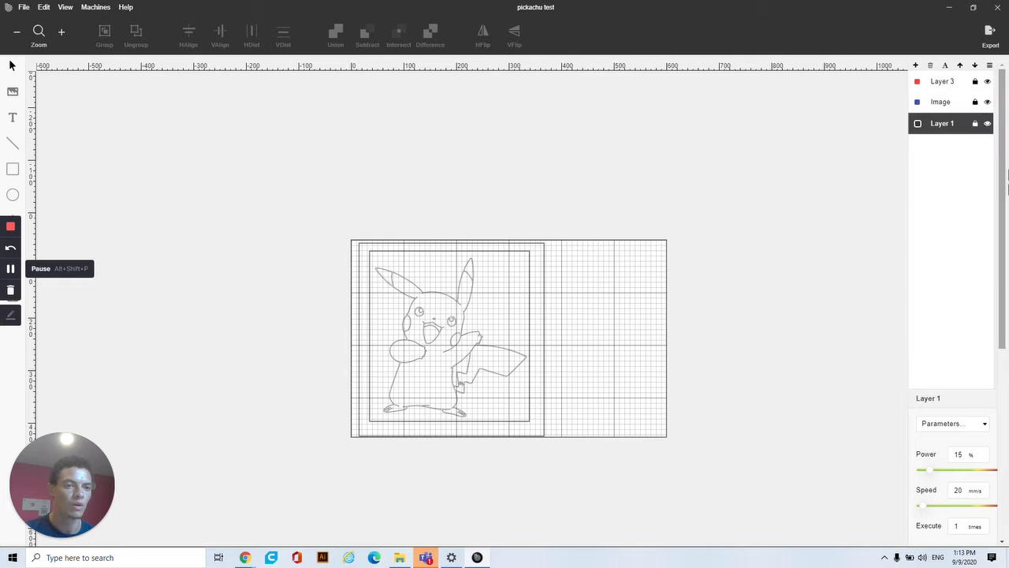
Add a new layer above the three locked layers and make it the active one.
click(915, 65)
click(475, 301)
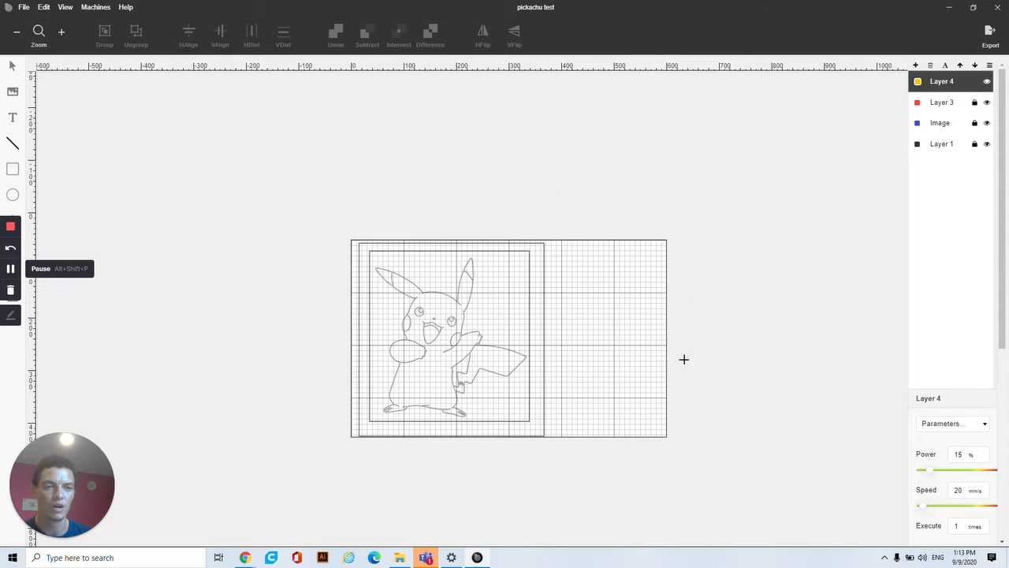
click(954, 82)
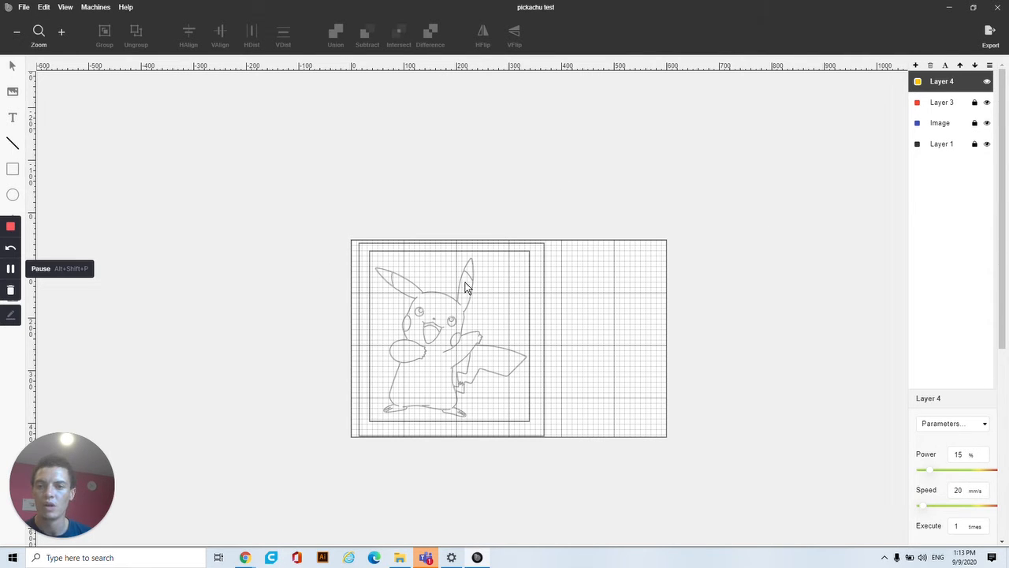
Draw three straight cut lines across the drawing, about (42, 19) to (338, 300), (262, 21) to (30, 273) and (30, 134) to (337, 229).
drag(374, 254, 529, 397)
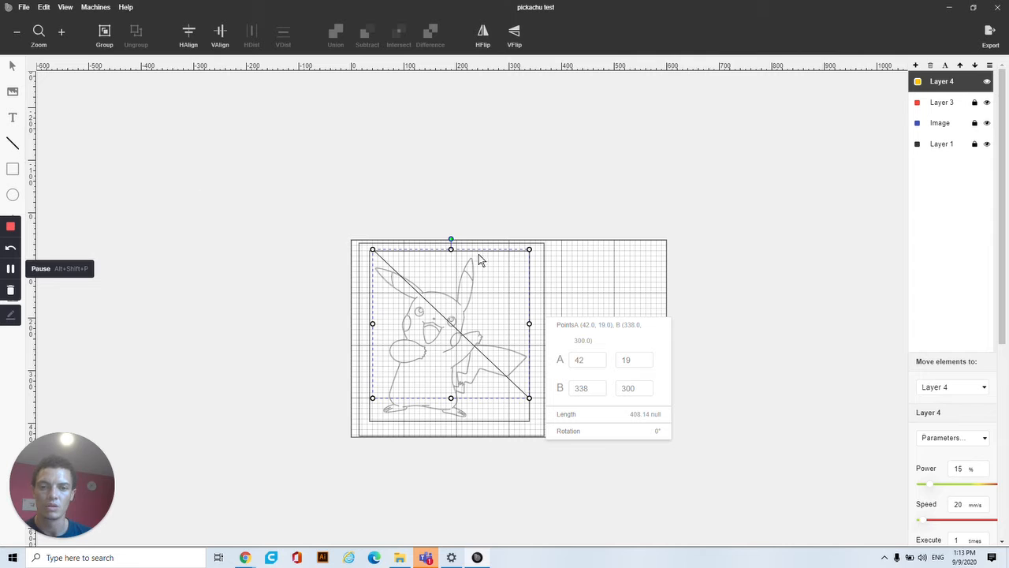
drag(489, 250, 366, 384)
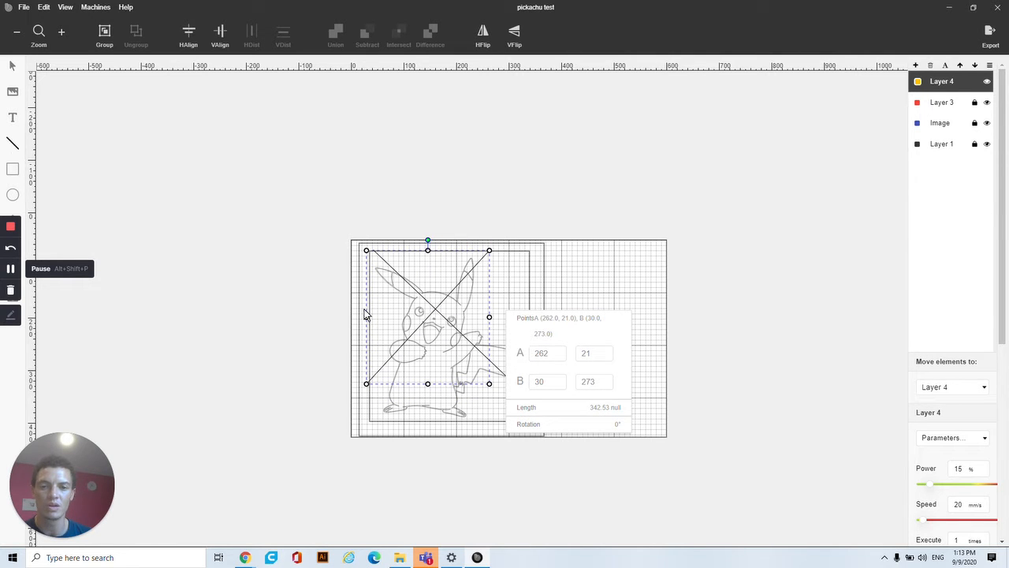
mouse_move(367, 311)
mouse_down()
mouse_move(527, 340)
mouse_move(527, 369)
mouse_move(528, 360)
mouse_up()
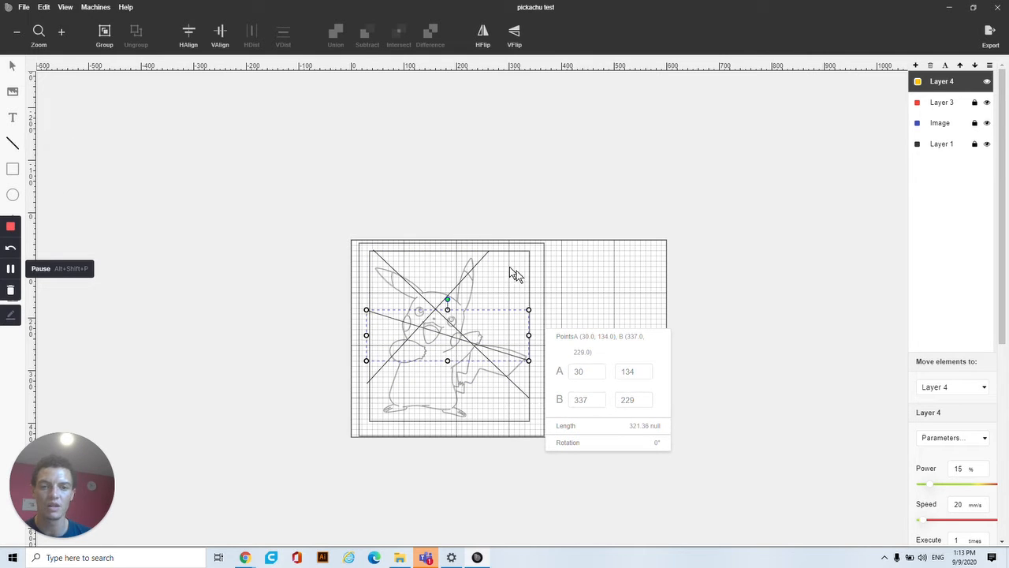
Draw three more straight cut lines, about (335, 60) to (74, 349), (136, 19) to (252, 353) and (34, 194) to (235, 352).
mouse_move(527, 271)
mouse_down()
mouse_move(390, 409)
mouse_move(389, 424)
mouse_up()
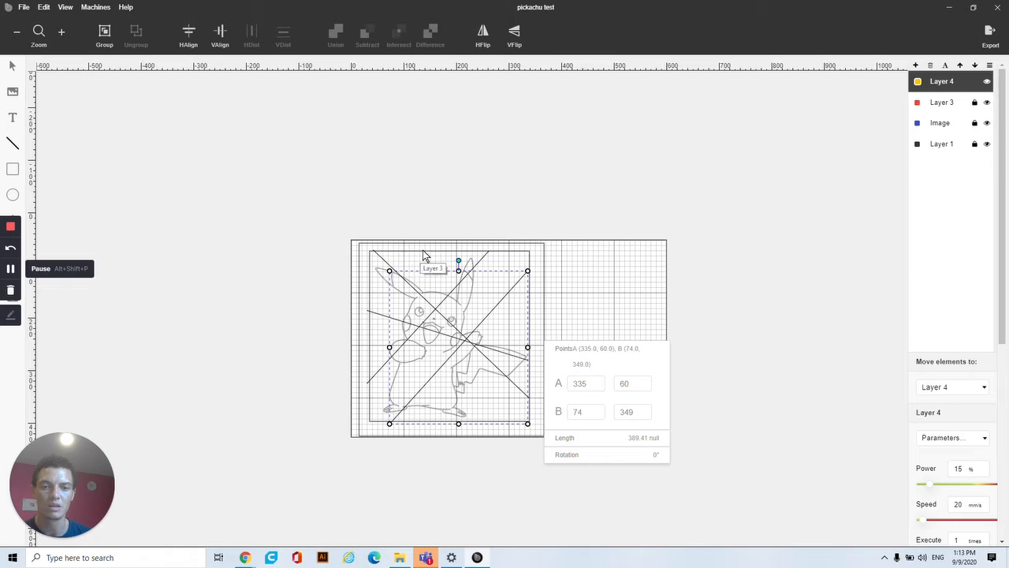
drag(423, 250, 484, 425)
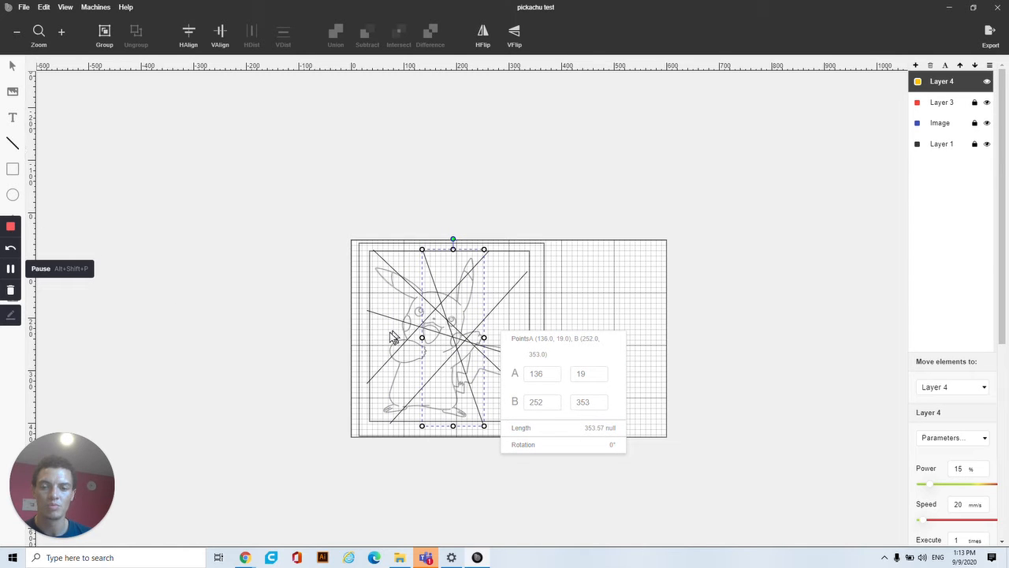
mouse_move(368, 341)
mouse_down()
mouse_move(480, 420)
mouse_move(474, 426)
mouse_up()
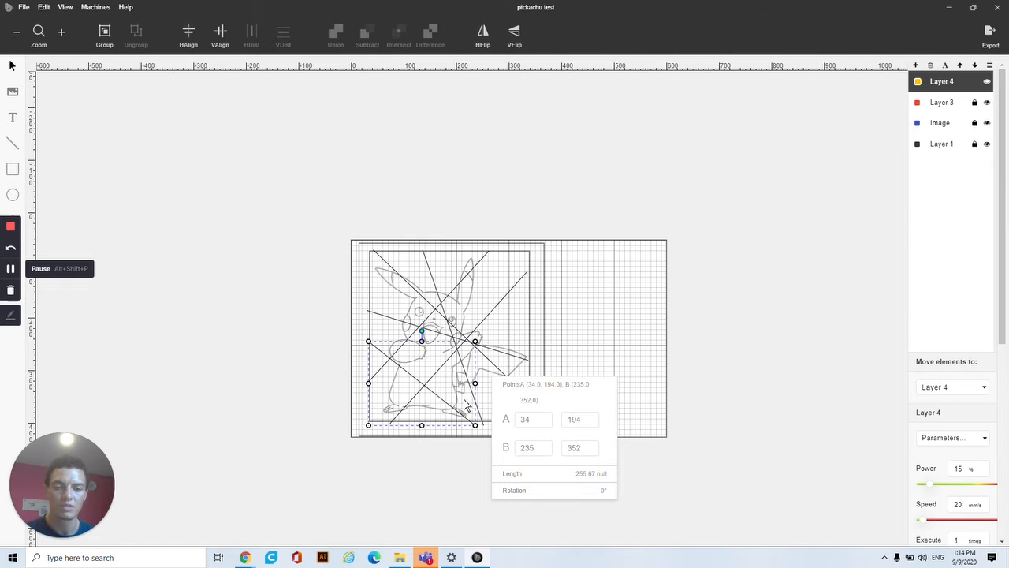
Adjust the upper ends of the steep line and the right-hand diagonal to the inner rectangle, at about (136, 21.83) and (338.77, 55.29).
scroll(435, 363, up, 1)
scroll(425, 314, up, 4)
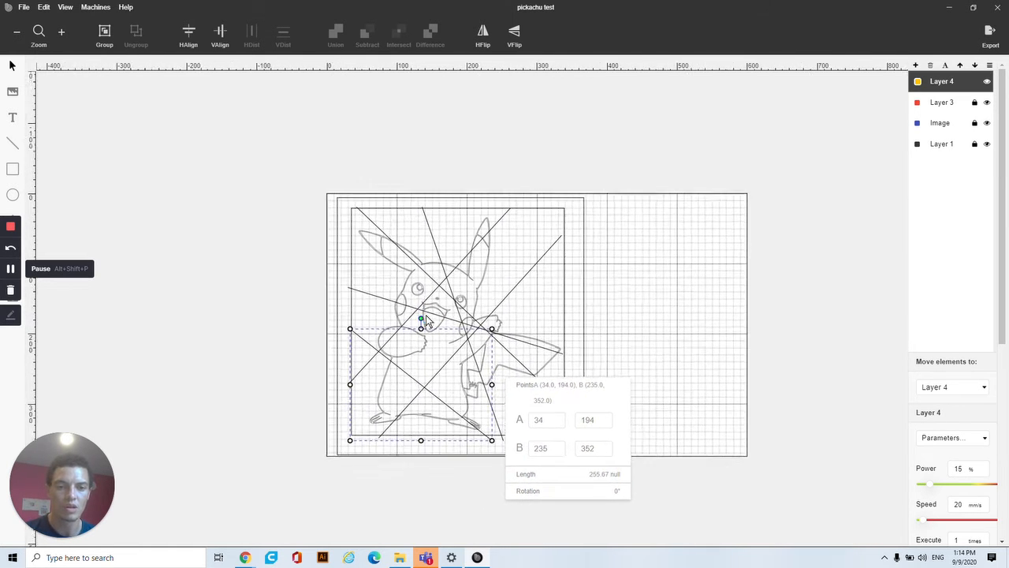
scroll(499, 269, up, 3)
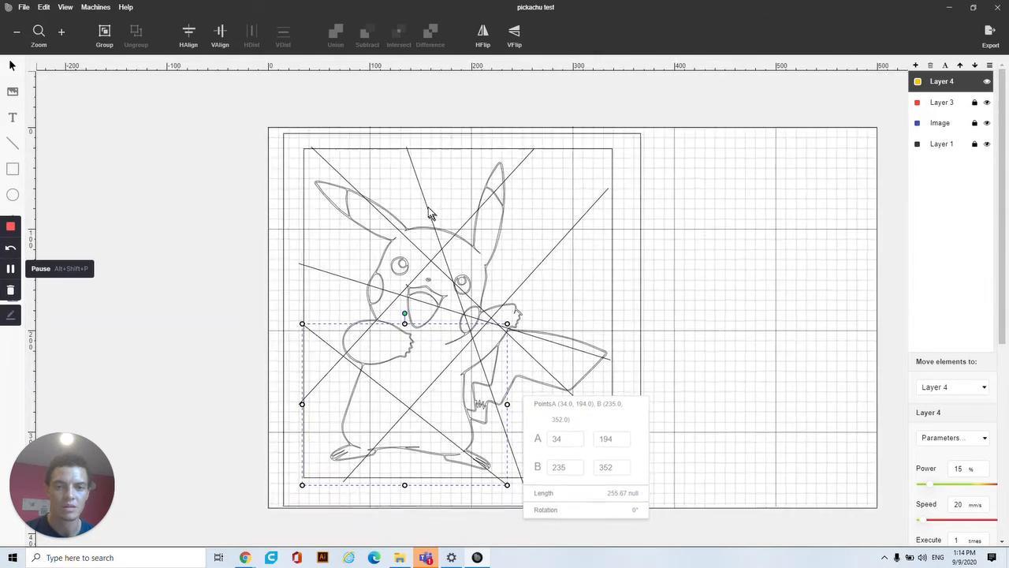
click(401, 140)
click(401, 136)
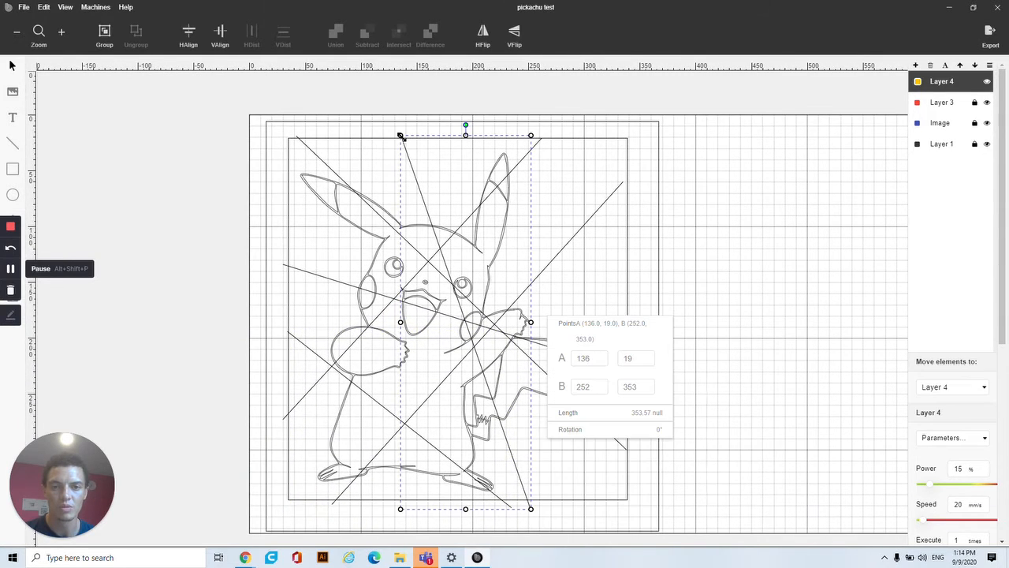
click(619, 181)
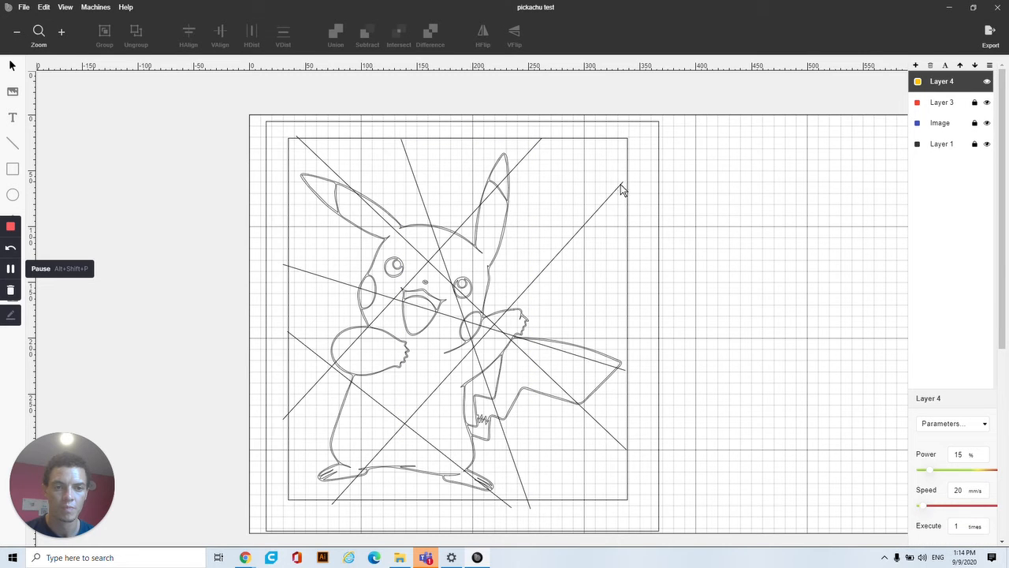
click(621, 184)
drag(624, 179, 628, 175)
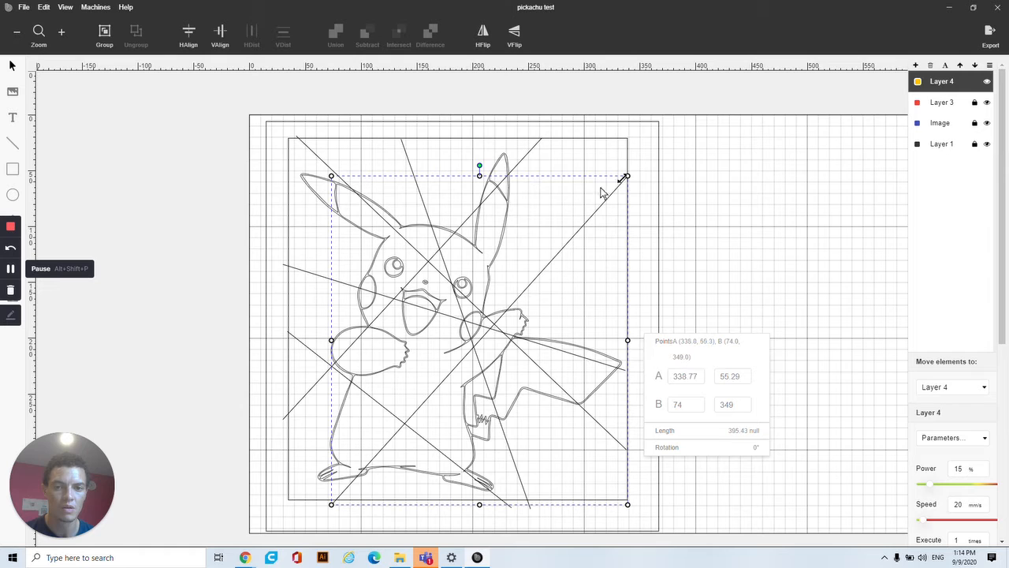
Pull the left ends of the shallow line and the diagonal below it onto the rectangle's left edge, about (35.18, 135.88) and (35.55, 278.04).
drag(301, 266, 284, 264)
click(300, 268)
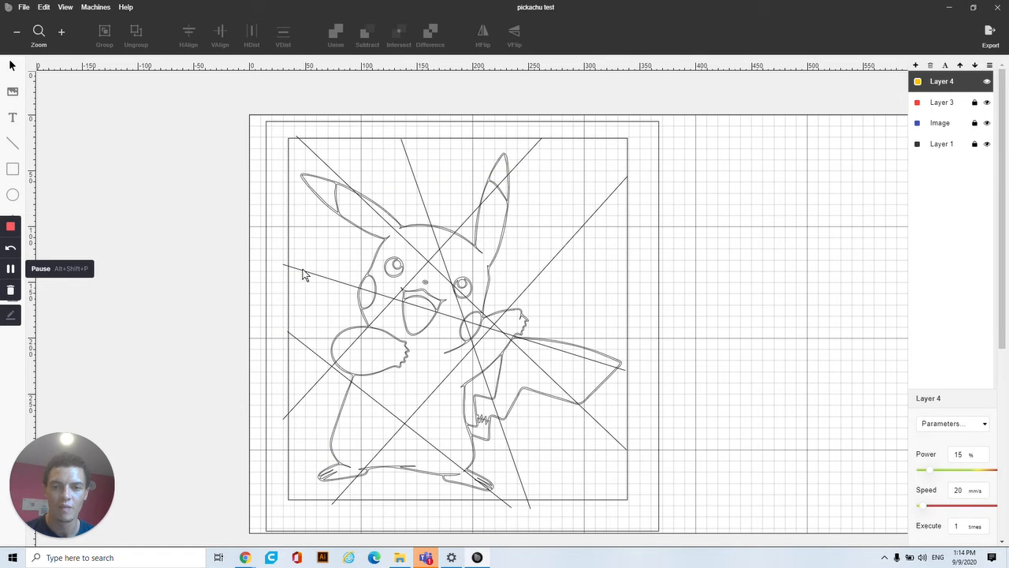
click(307, 271)
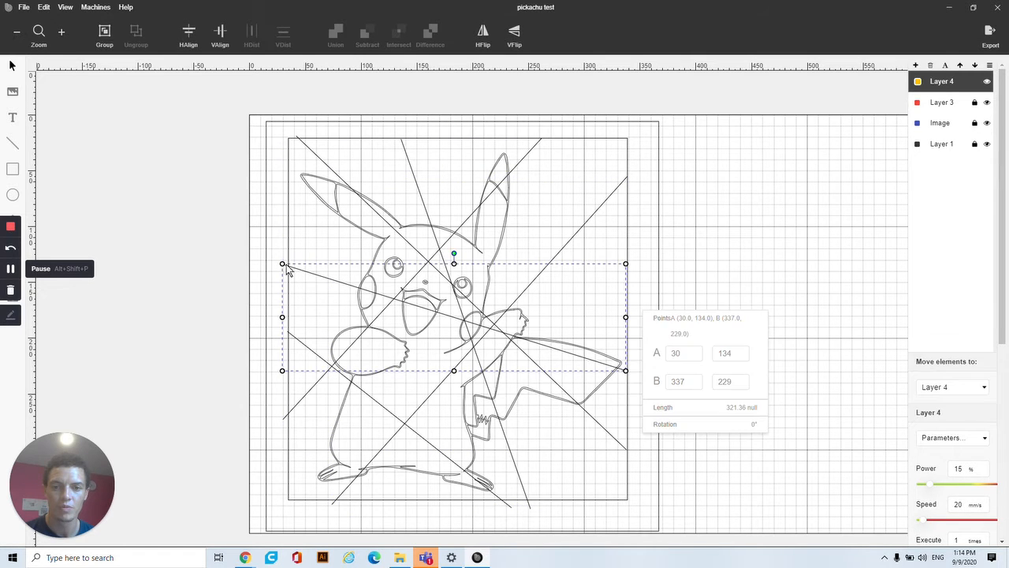
drag(282, 262, 298, 270)
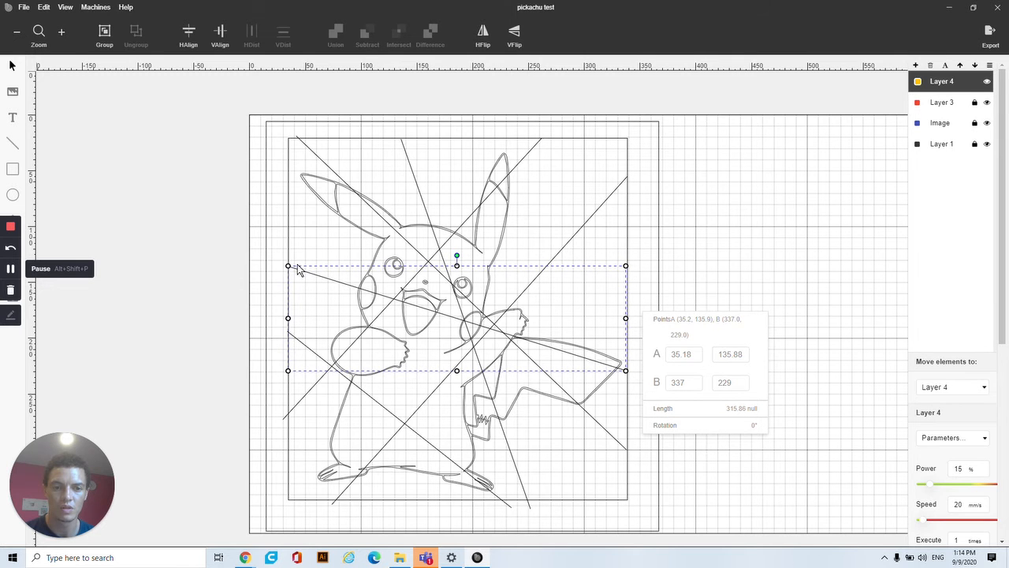
scroll(422, 348, down, 3)
click(309, 409)
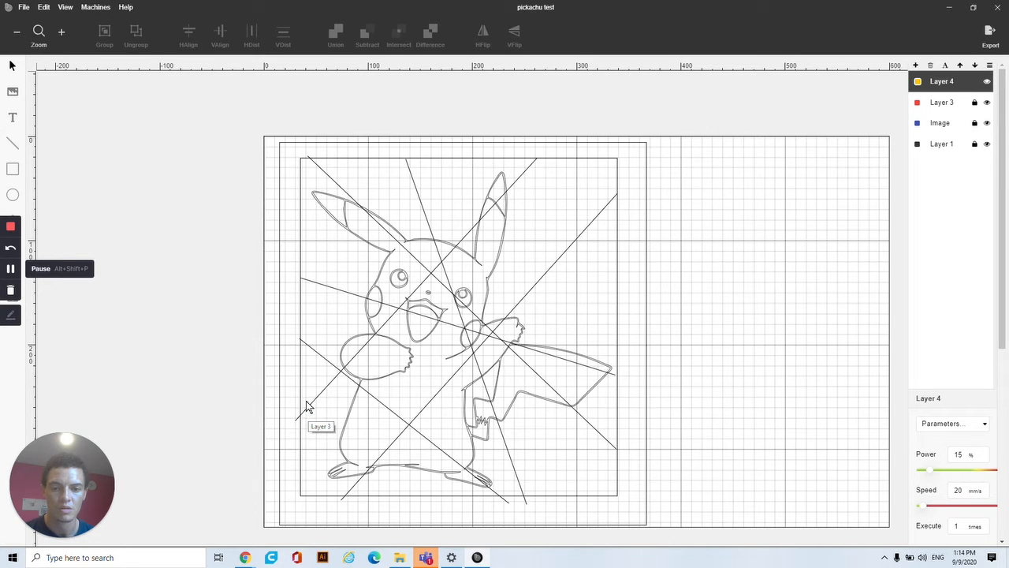
click(310, 404)
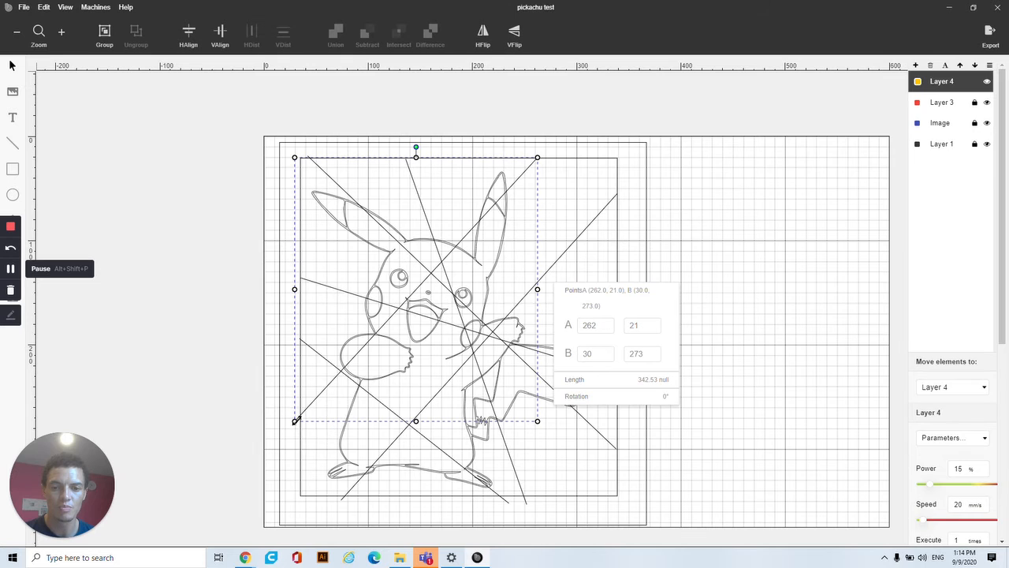
drag(296, 421, 301, 427)
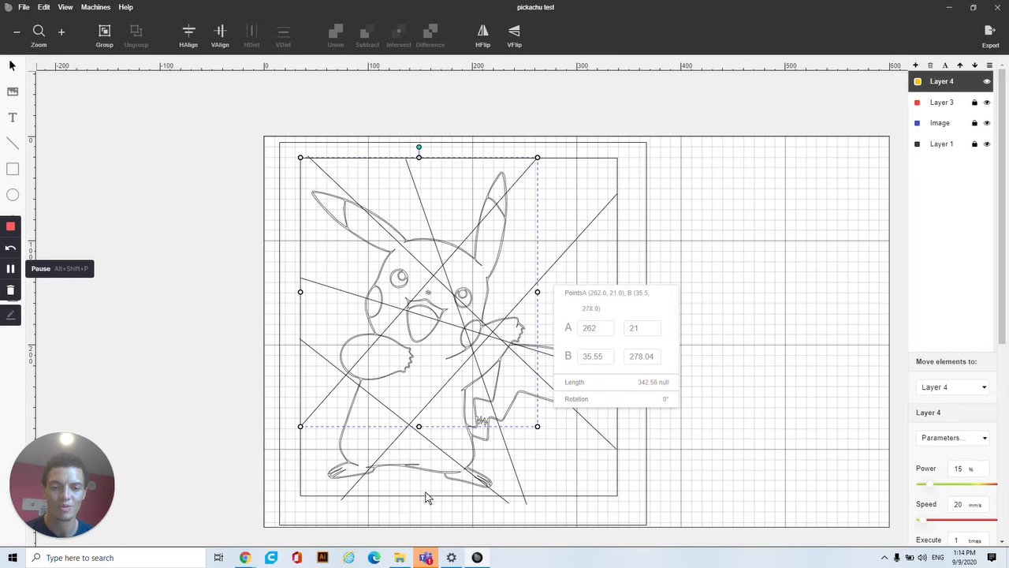
Pull the lower ends of the three cut lines that overrun the inner rectangle's bottom edge back onto that edge.
click(347, 501)
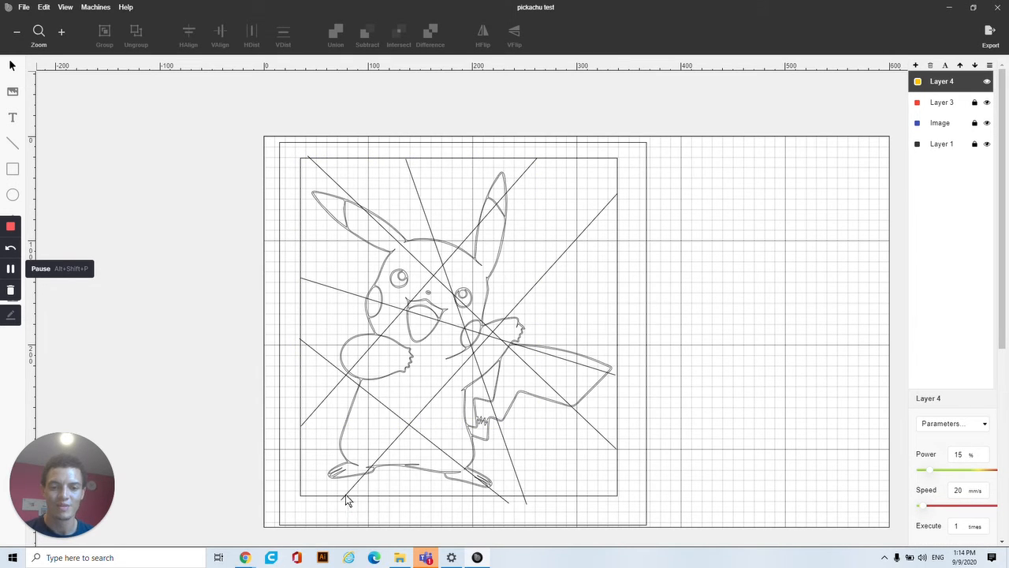
click(352, 488)
drag(340, 499, 336, 497)
click(506, 510)
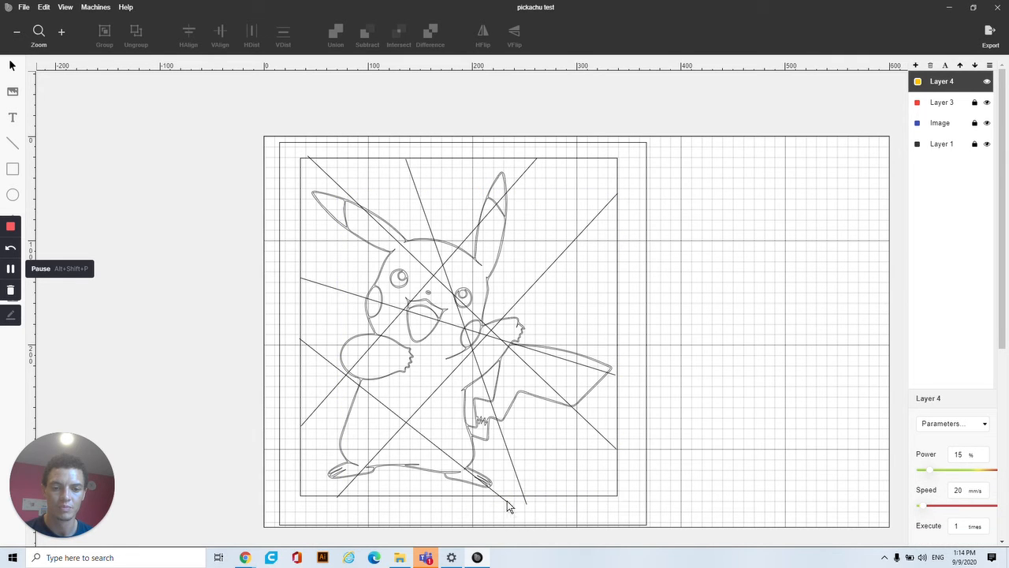
click(505, 499)
drag(509, 503, 501, 496)
click(523, 499)
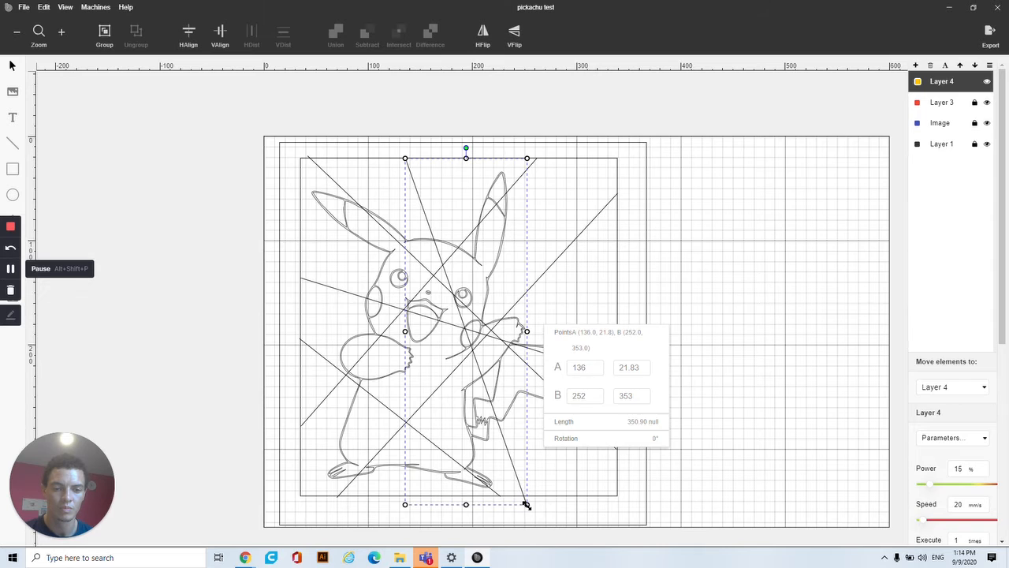
click(623, 502)
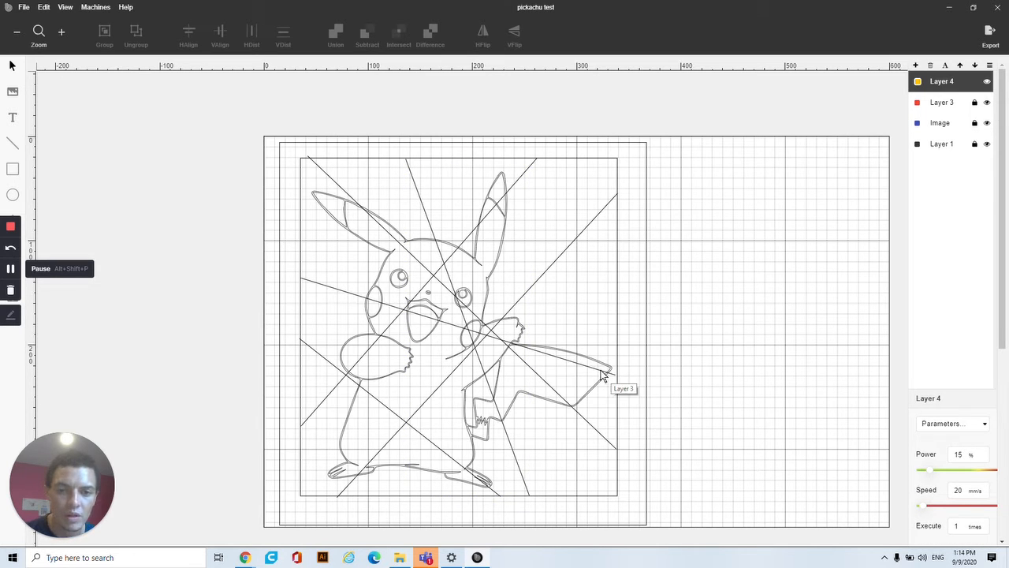
click(314, 164)
click(312, 161)
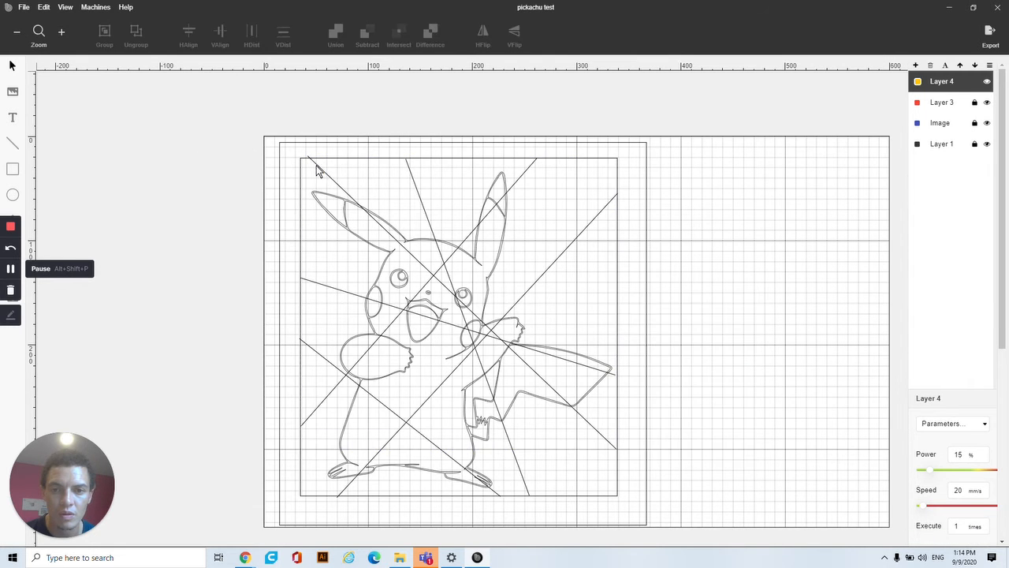
click(317, 165)
click(325, 166)
click(326, 165)
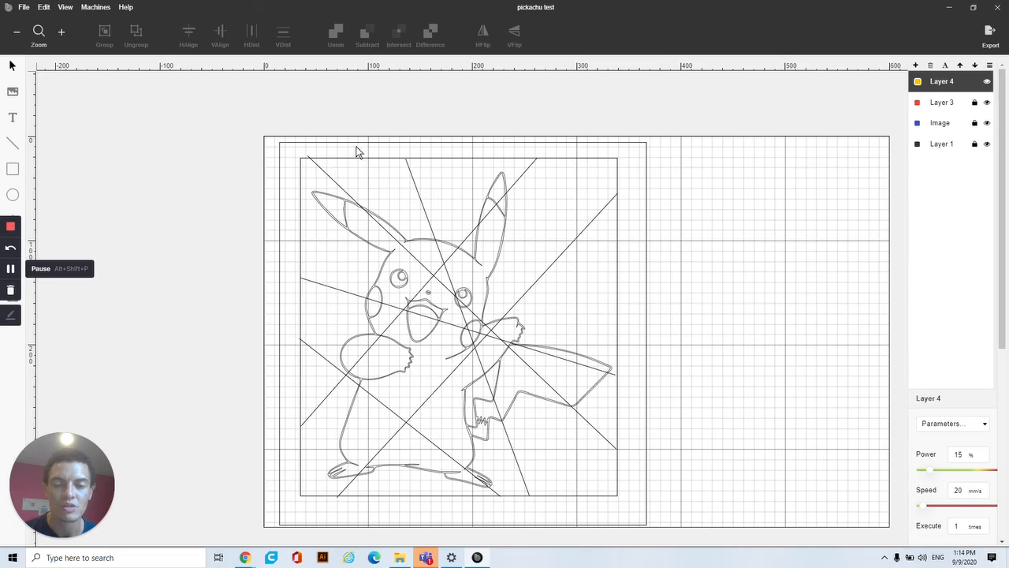
Fit the upper ends of the steep line, at about (135.51, 20.6), and the long upper-left diagonal to the inner rectangle's top edge.
scroll(409, 157, up, 1)
scroll(409, 157, up, 4)
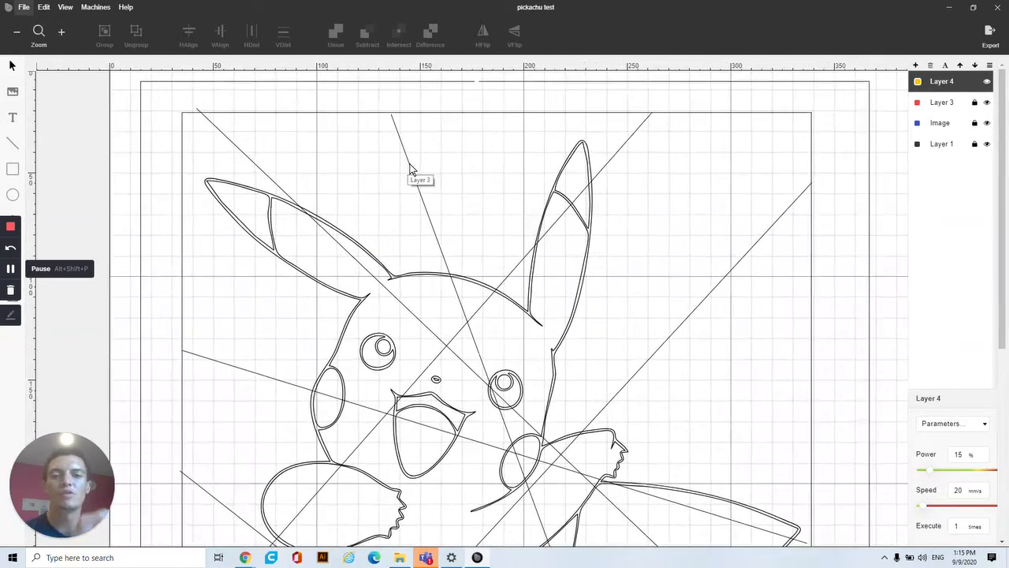
click(393, 119)
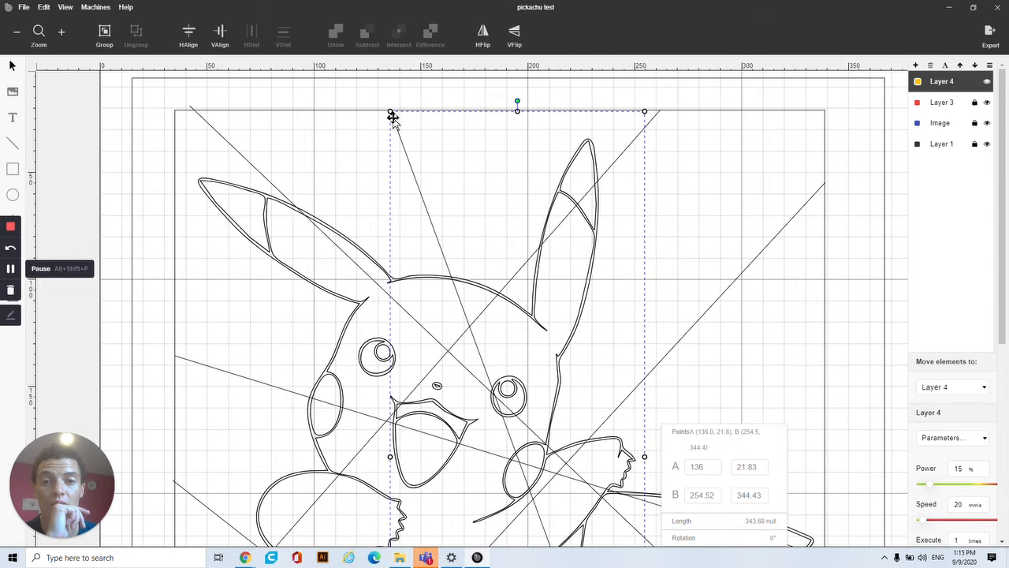
drag(391, 111, 390, 108)
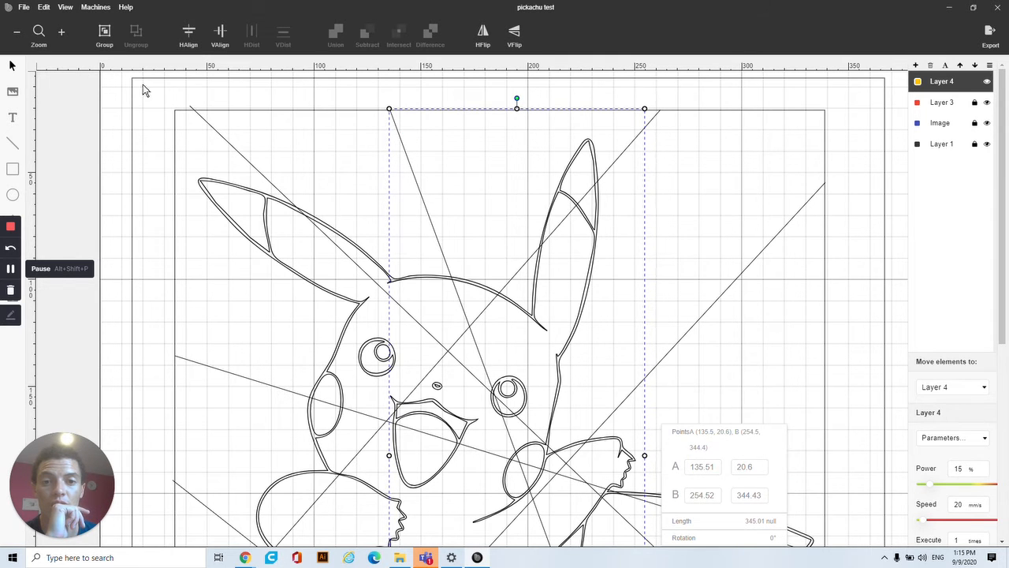
click(194, 113)
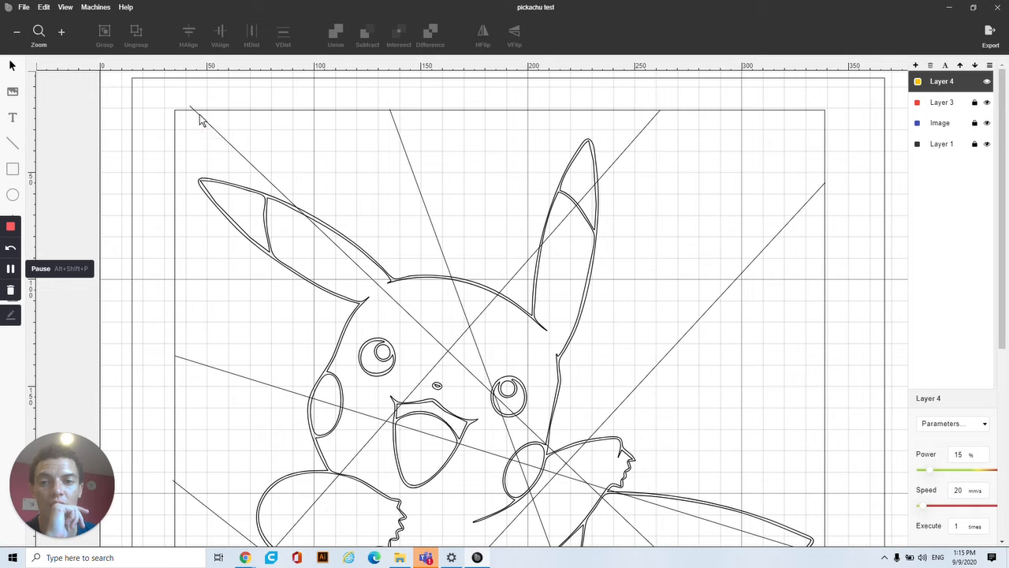
click(197, 114)
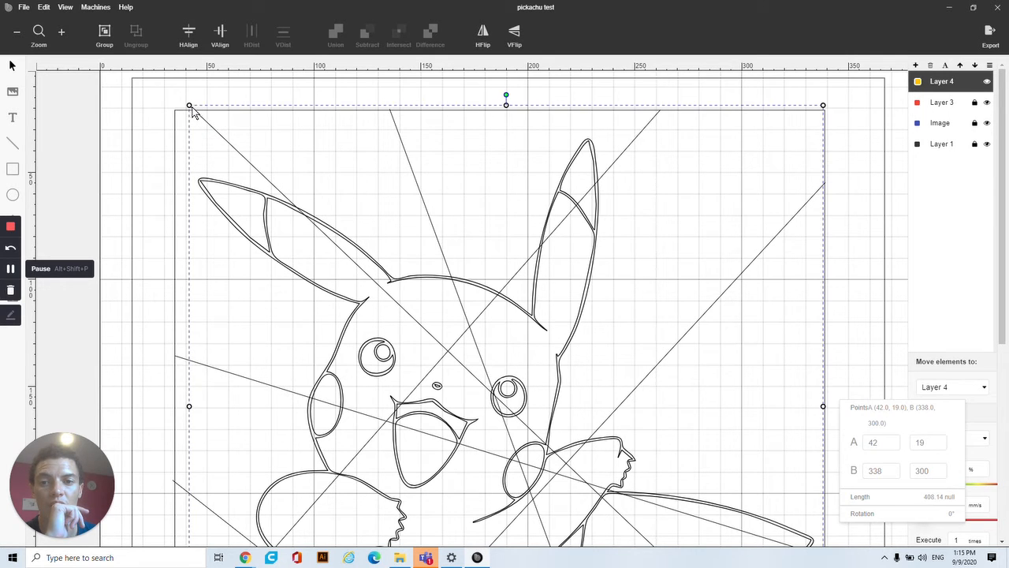
click(671, 266)
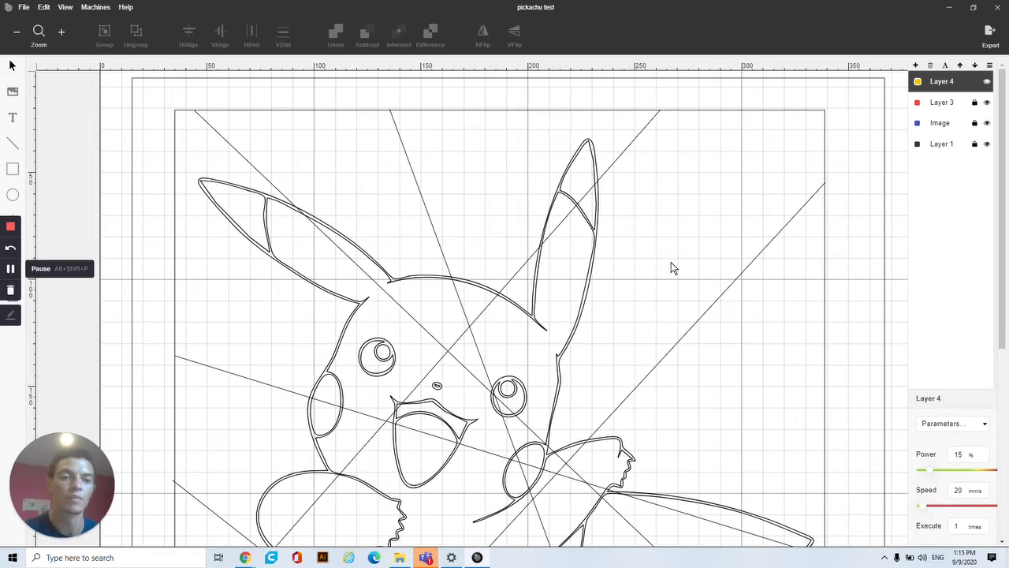
Shift the steep cut line's upper end along the inner rectangle's top edge to about (178.02, 20.86).
scroll(697, 300, down, 5)
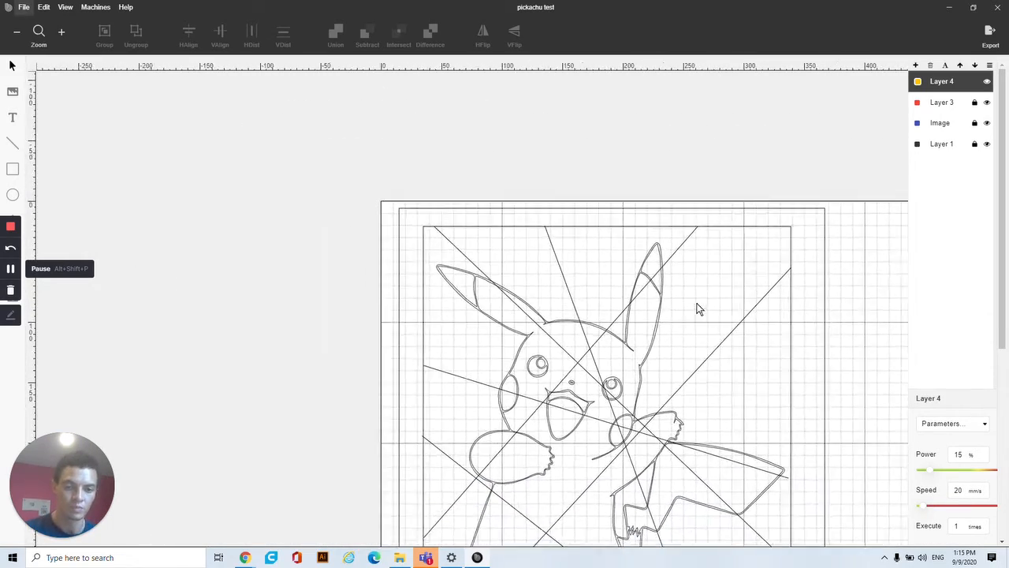
scroll(620, 377, up, 5)
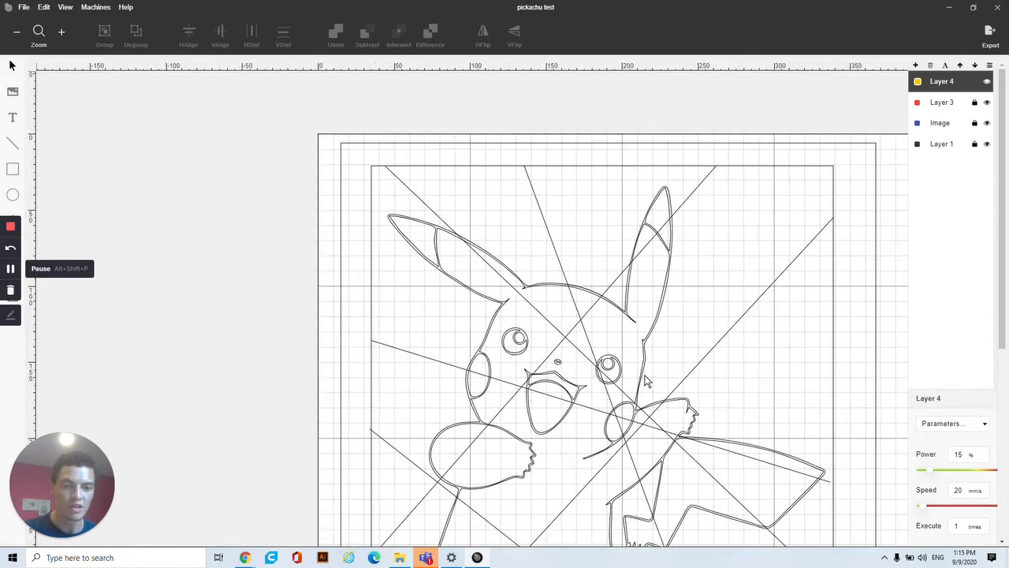
scroll(557, 316, up, 1)
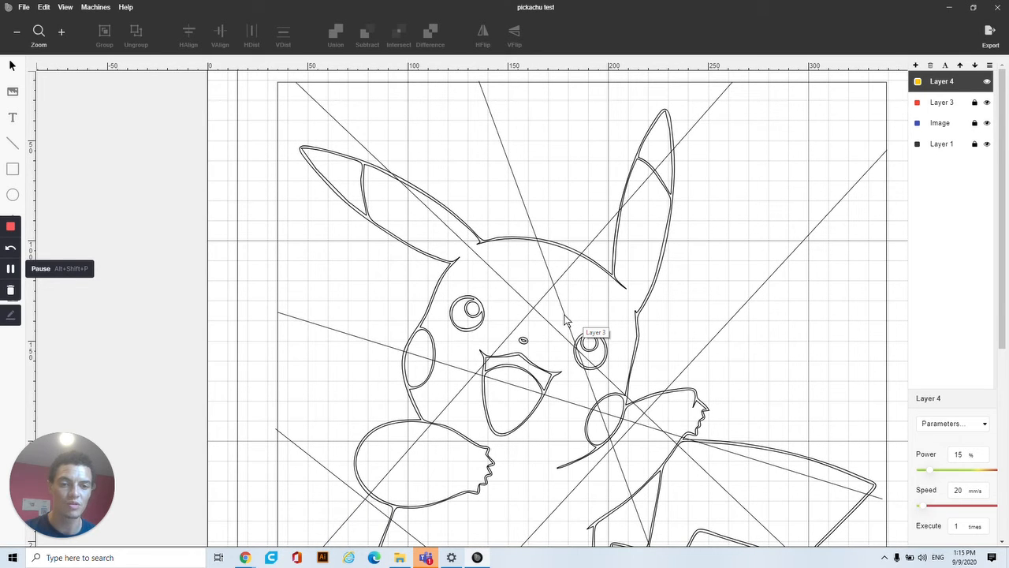
click(485, 99)
drag(483, 83, 561, 79)
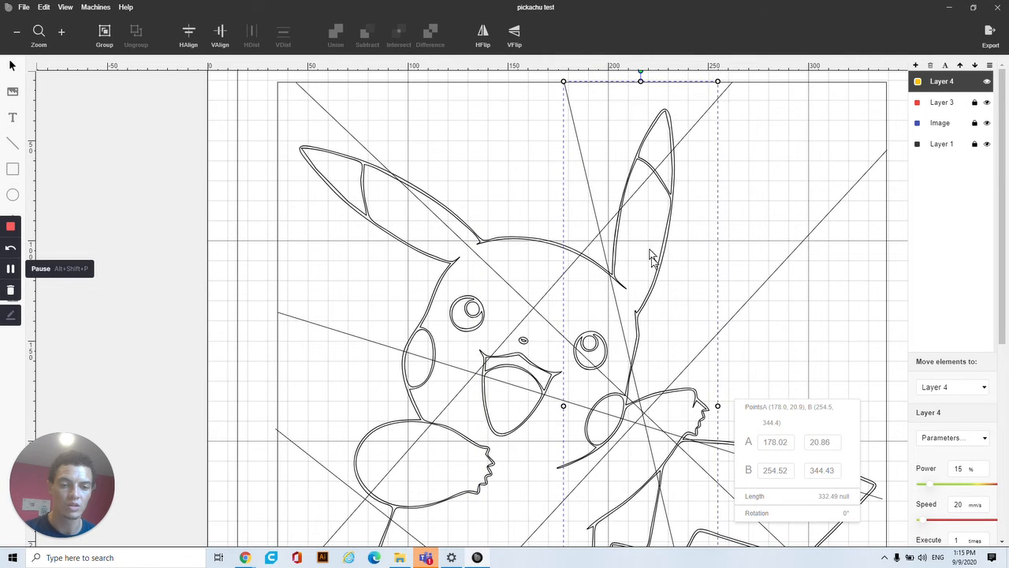
scroll(651, 323, down, 2)
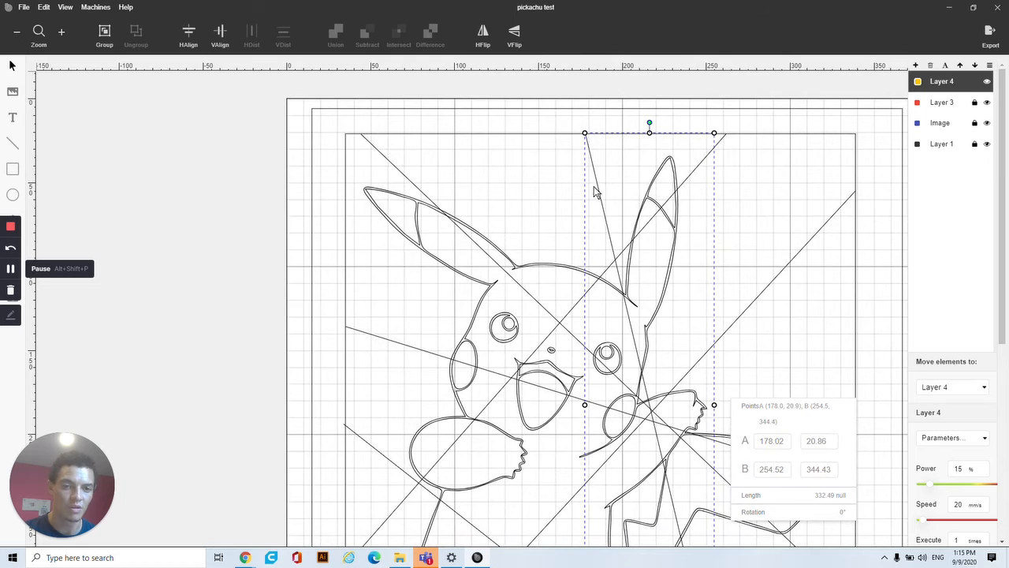
scroll(664, 347, down, 2)
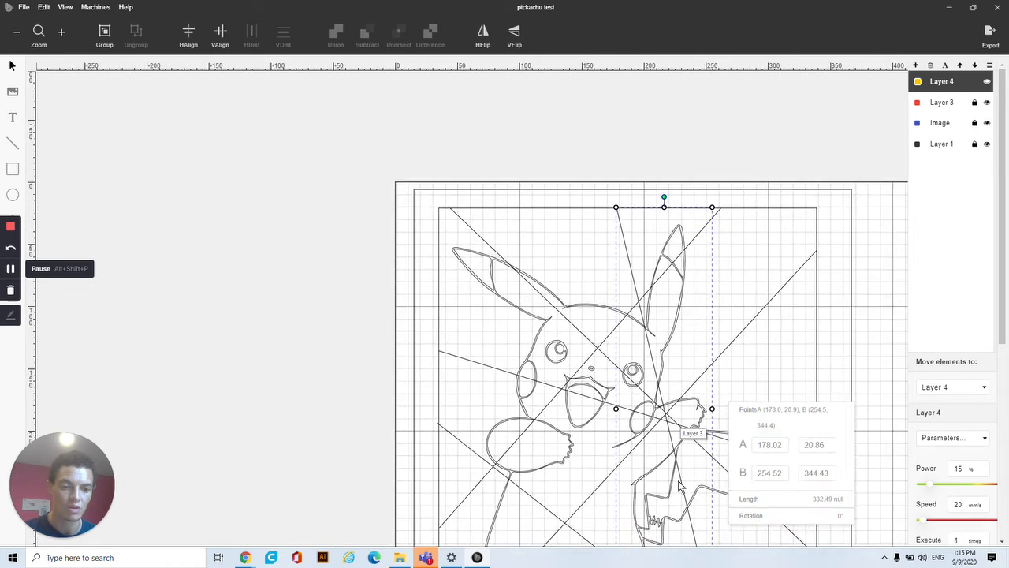
Move the steep cut line's lower end from the inner rectangle's bottom edge to its right edge, just above Pikachu's tail.
scroll(693, 521, down, 2)
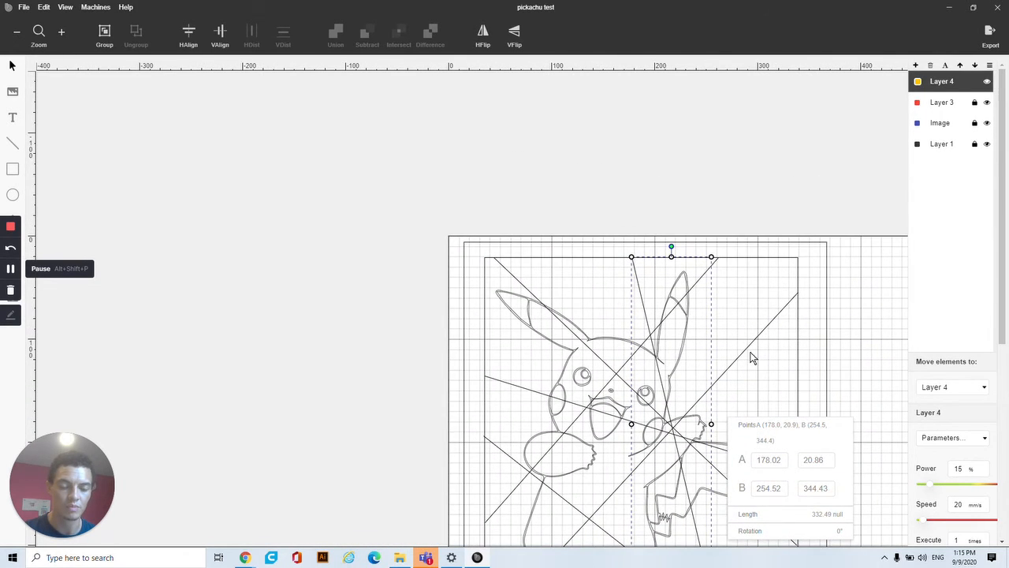
scroll(750, 356, down, 3)
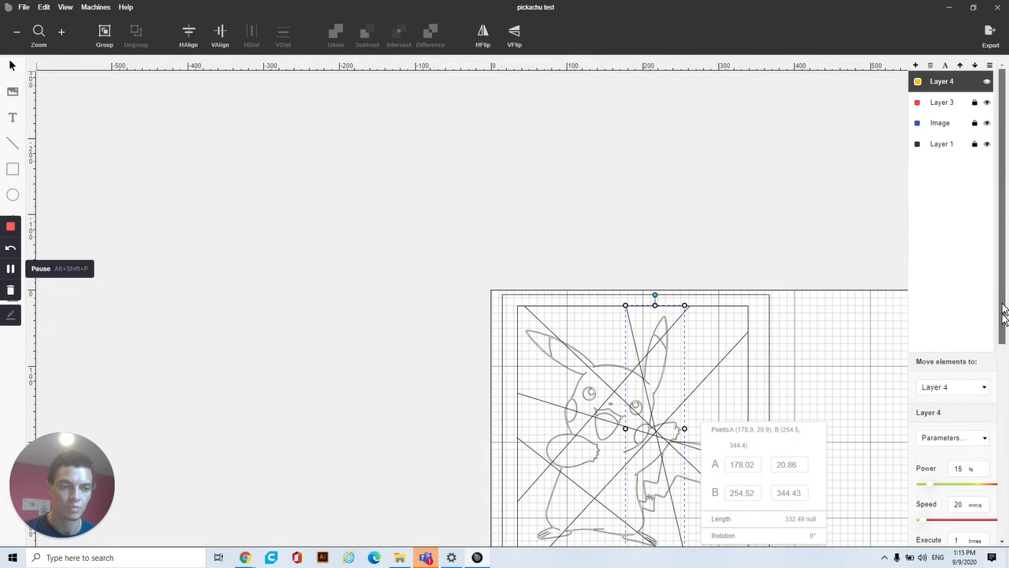
drag(1007, 303, 1007, 427)
click(859, 417)
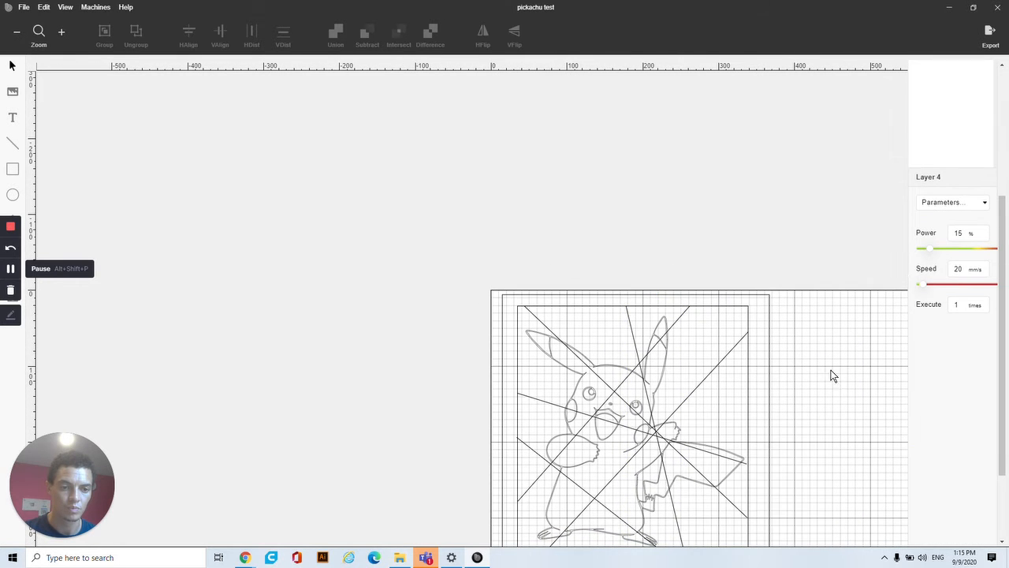
scroll(649, 334, down, 2)
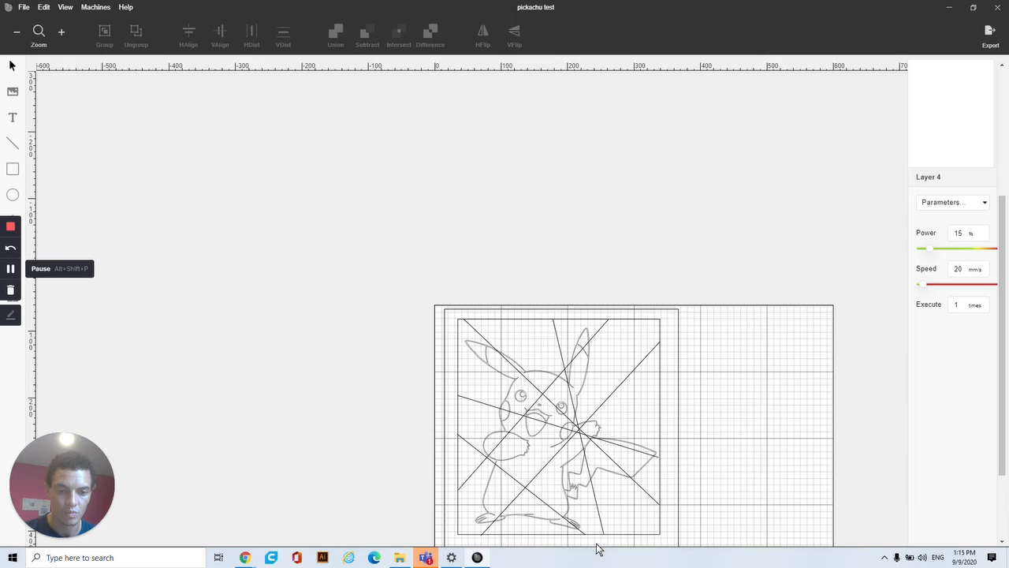
scroll(596, 540, up, 3)
scroll(595, 541, up, 3)
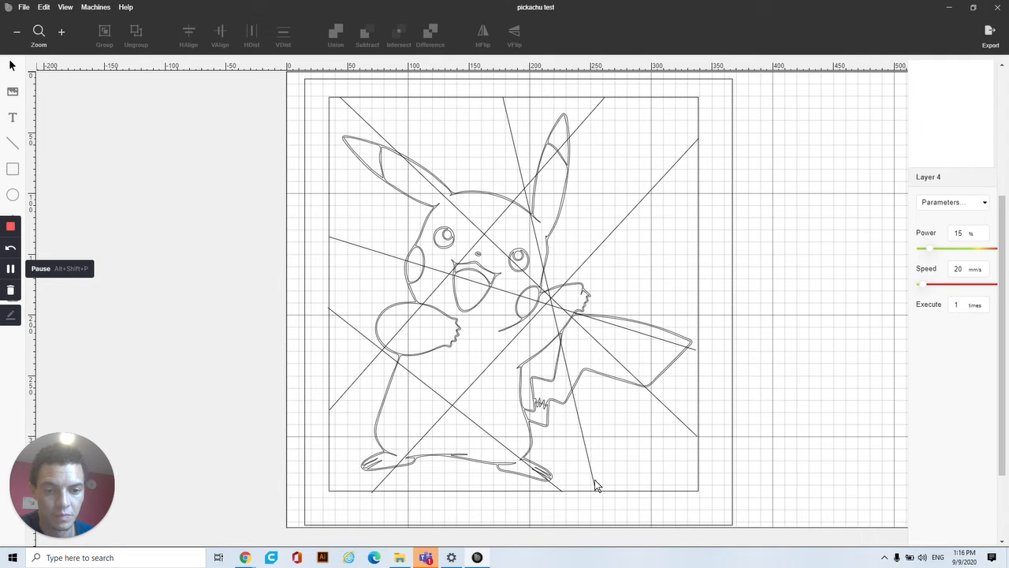
click(594, 479)
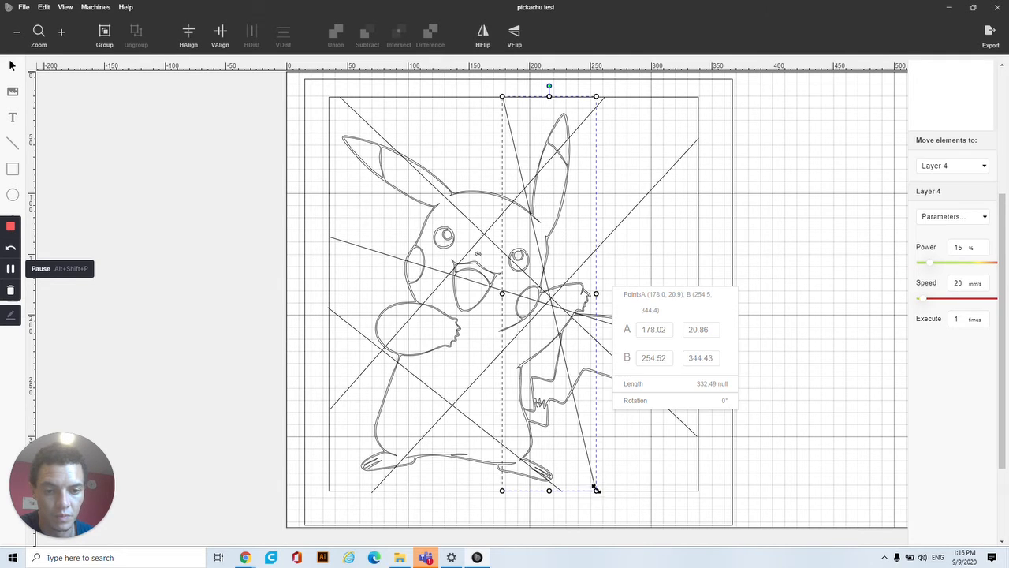
drag(596, 490, 699, 311)
click(689, 352)
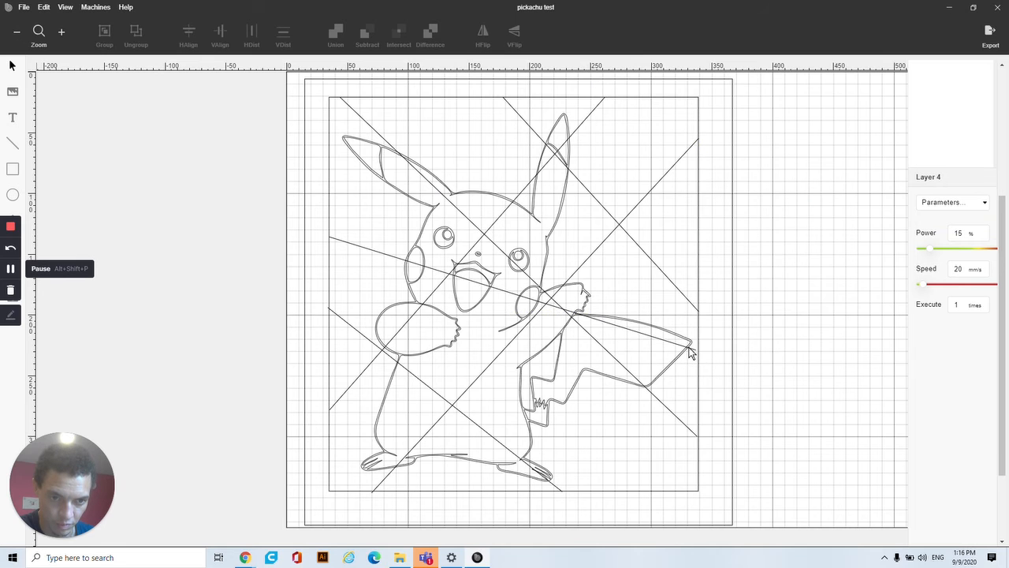
Move the shallow cut line's right end, at the tail tip, down to the inner rectangle's bottom-right corner.
click(692, 349)
drag(694, 349, 696, 491)
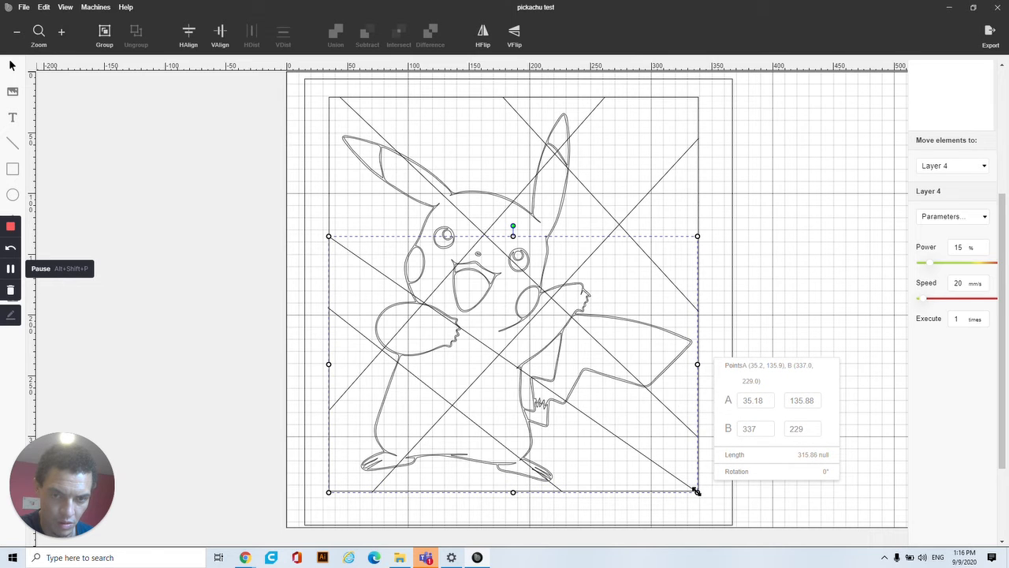
click(756, 210)
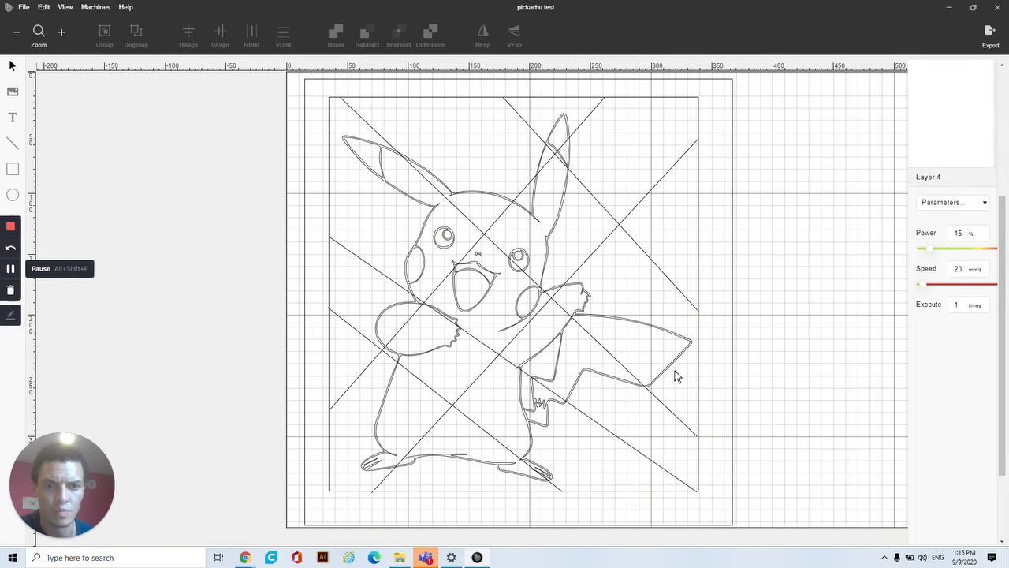
Draw two cut lines, from about (34.57, 106.01) to (178.18, 19.06) and nearly horizontally from (34.57, 123.74) to (339.52, 125.47).
click(12, 143)
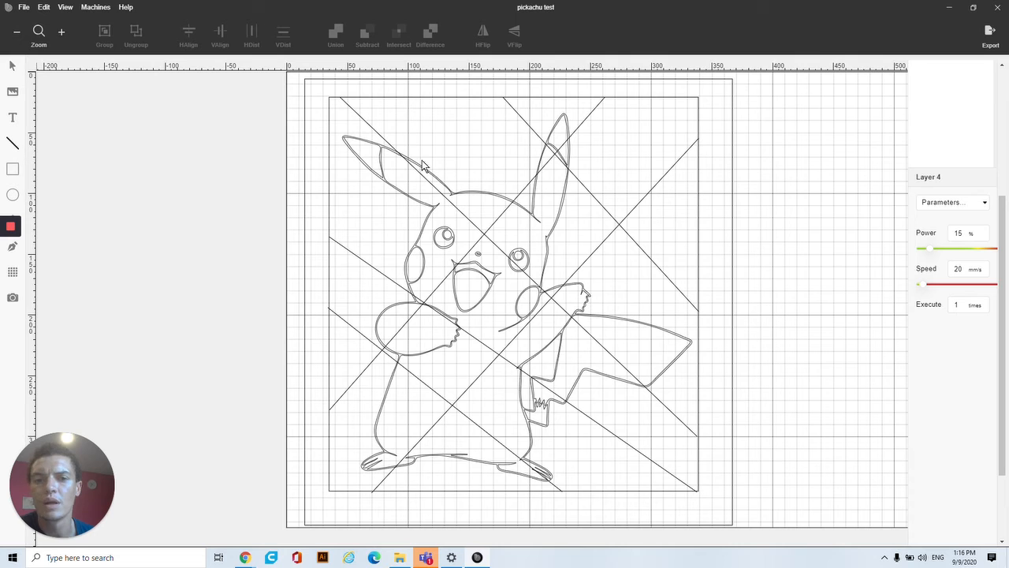
mouse_move(328, 201)
mouse_down()
mouse_move(354, 157)
mouse_move(503, 95)
mouse_up()
click(13, 143)
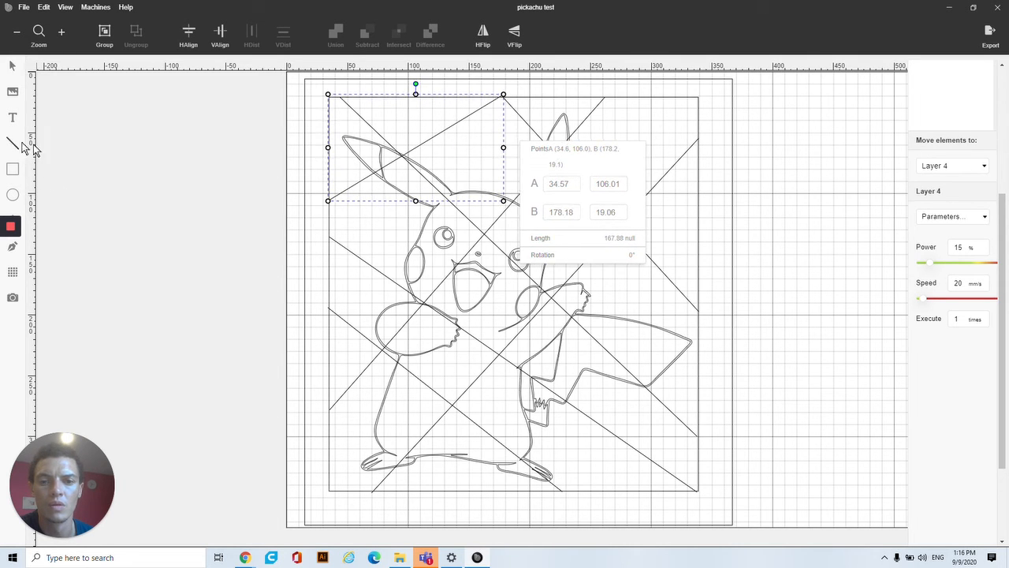
click(329, 222)
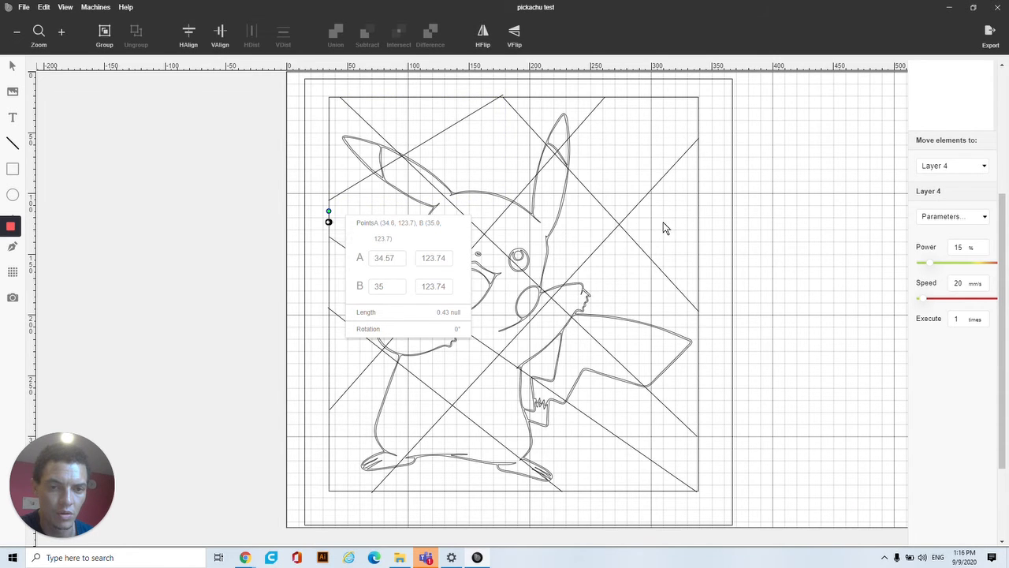
click(699, 223)
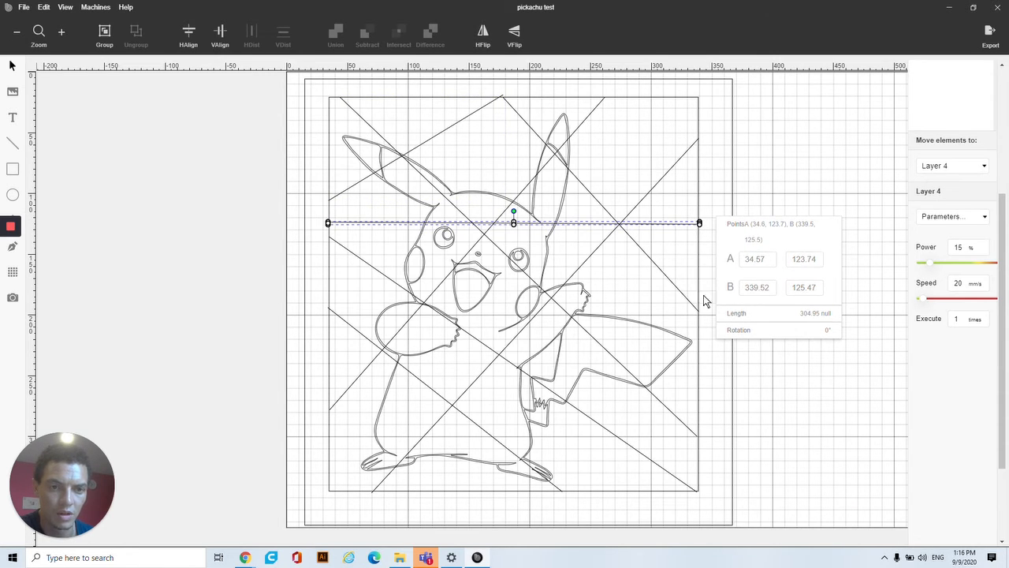
click(788, 421)
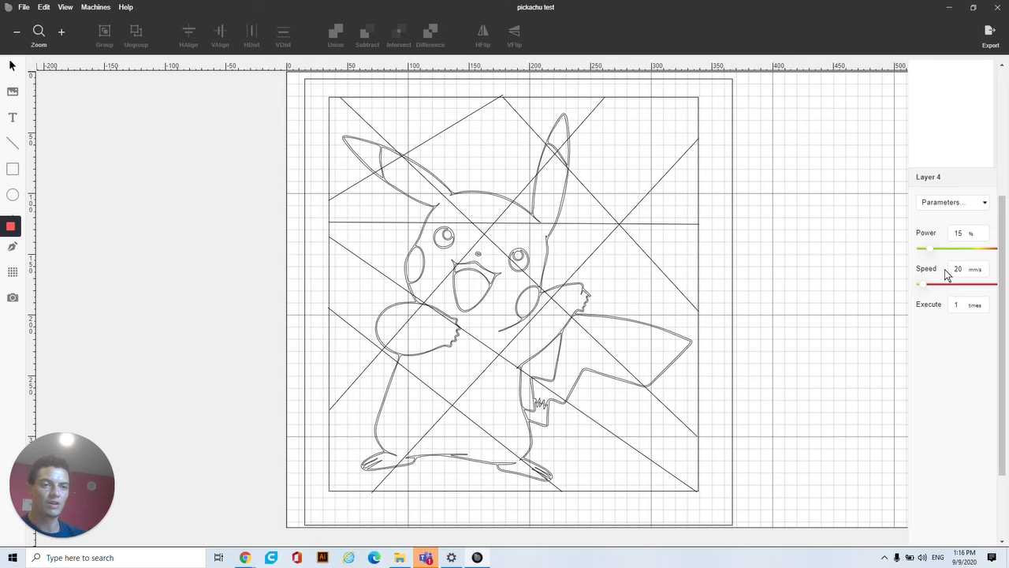
Toggle the visibility of the Image layer and Layer 3 to check what each contains, leaving both shown.
scroll(961, 287, up, 3)
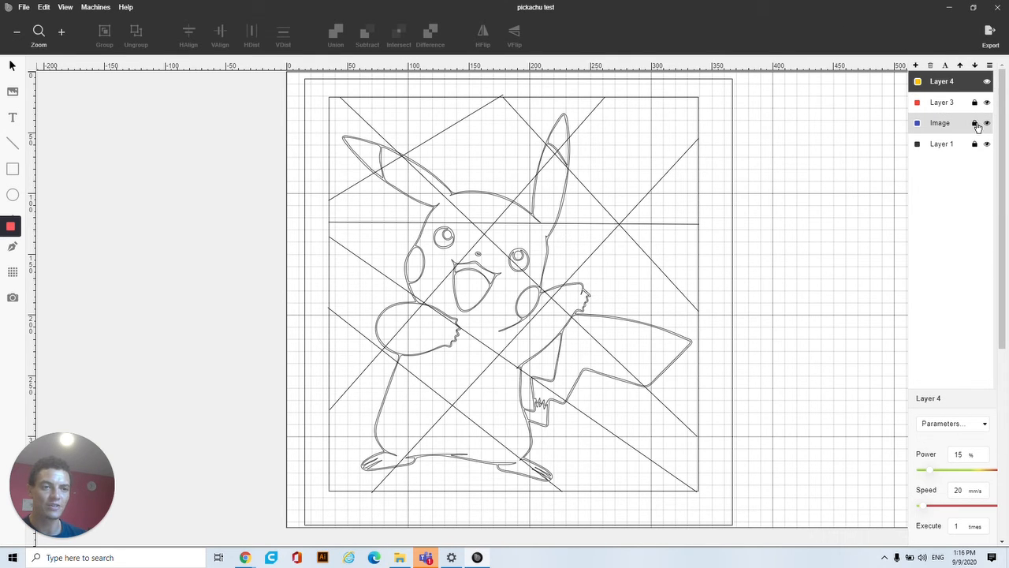
click(987, 124)
click(987, 124)
click(987, 124)
click(987, 124)
click(987, 124)
click(987, 124)
click(987, 124)
click(988, 124)
click(988, 110)
click(988, 110)
click(988, 110)
click(987, 111)
click(954, 83)
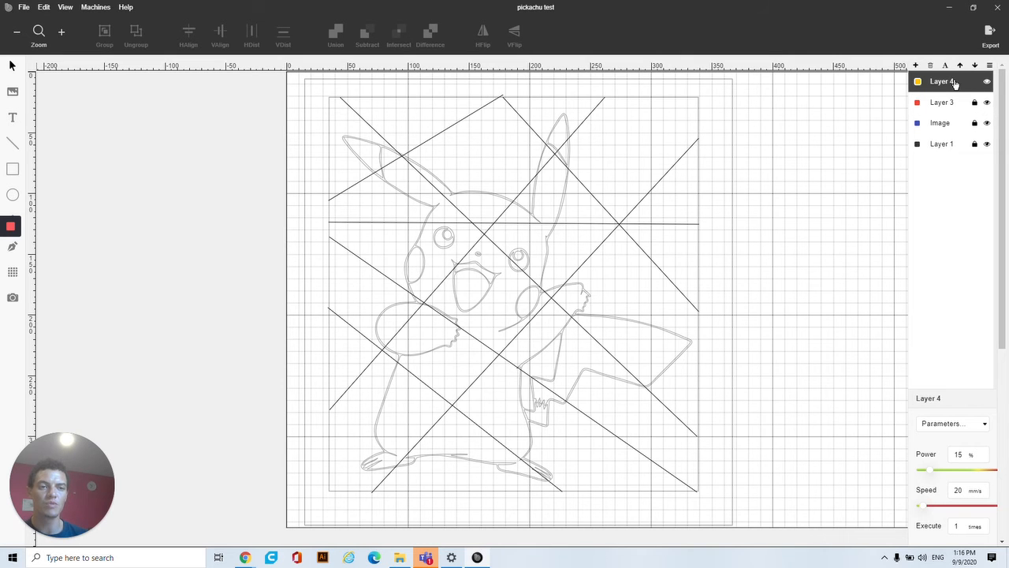
right_click(955, 83)
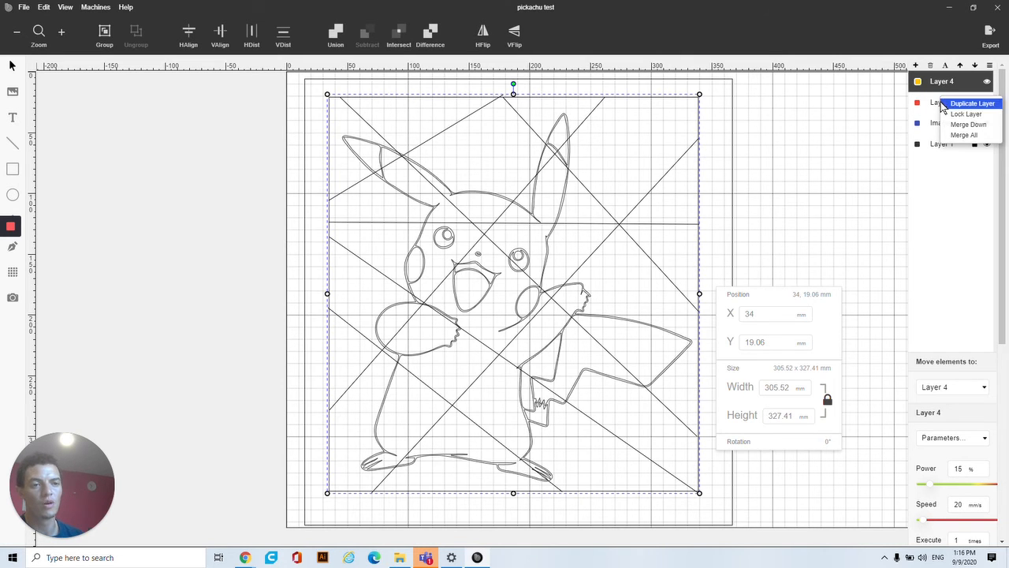
click(930, 107)
click(945, 100)
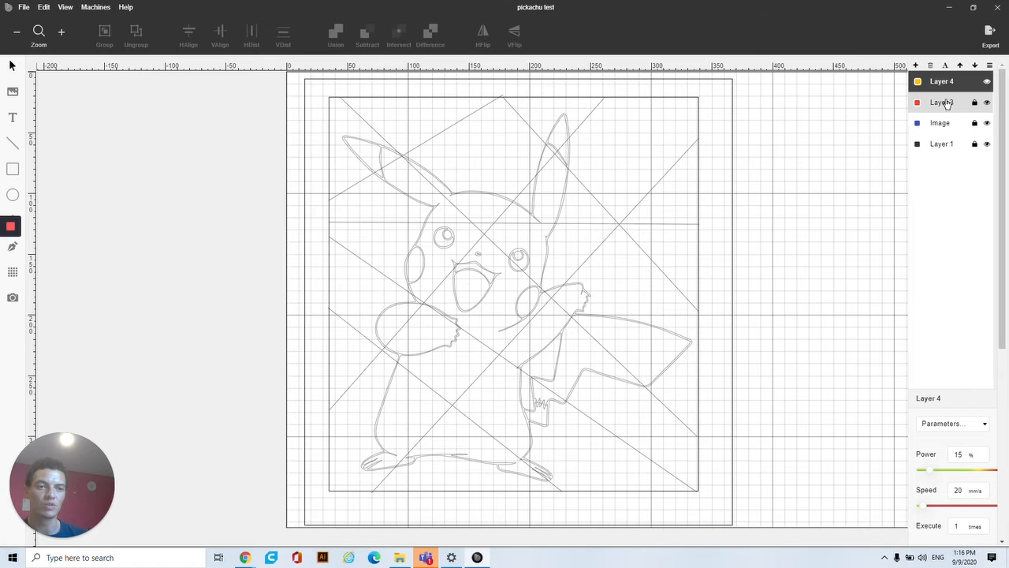
Check what Layer 1 contains and delete that layer.
click(987, 145)
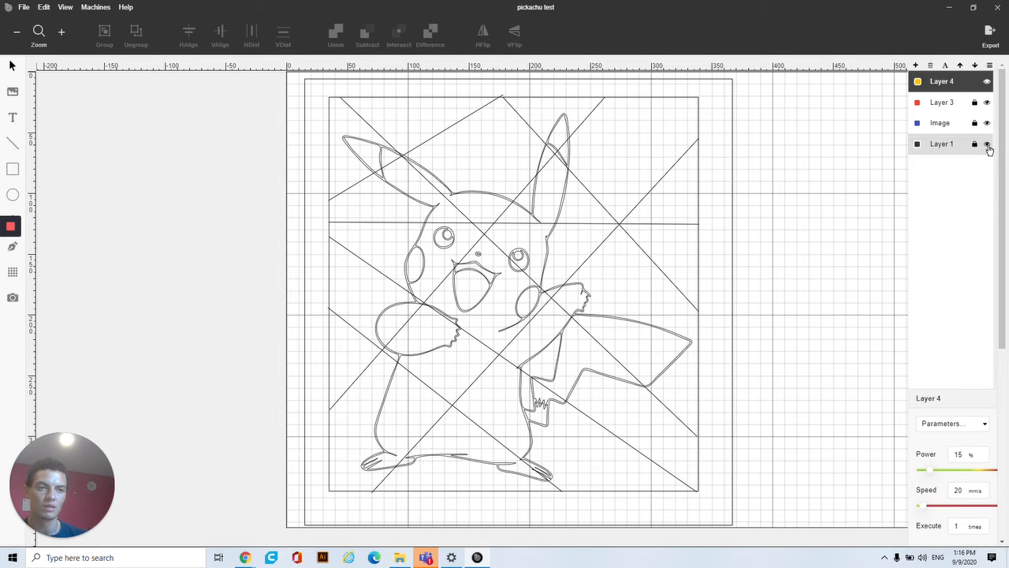
click(932, 146)
right_click(933, 147)
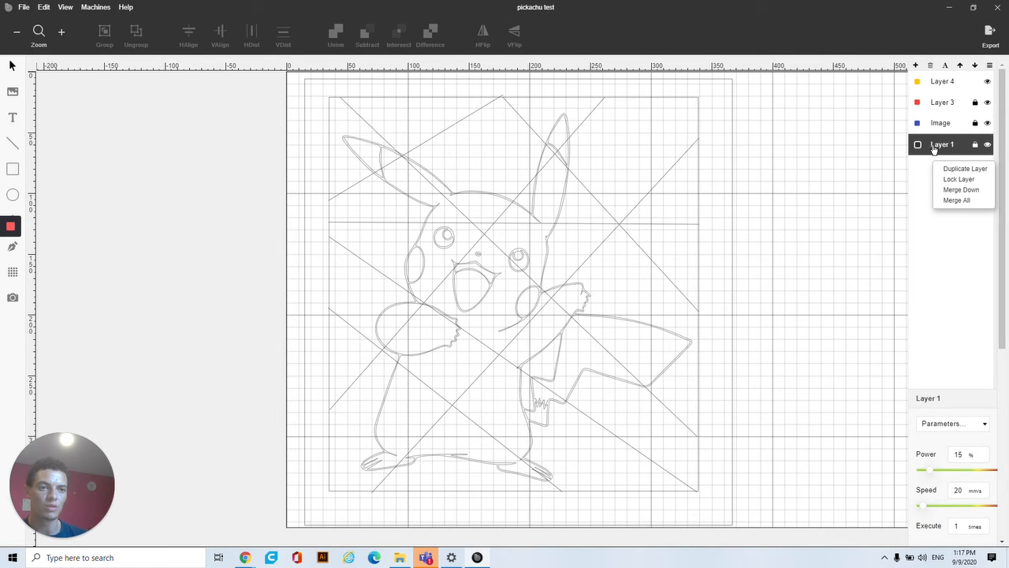
click(930, 65)
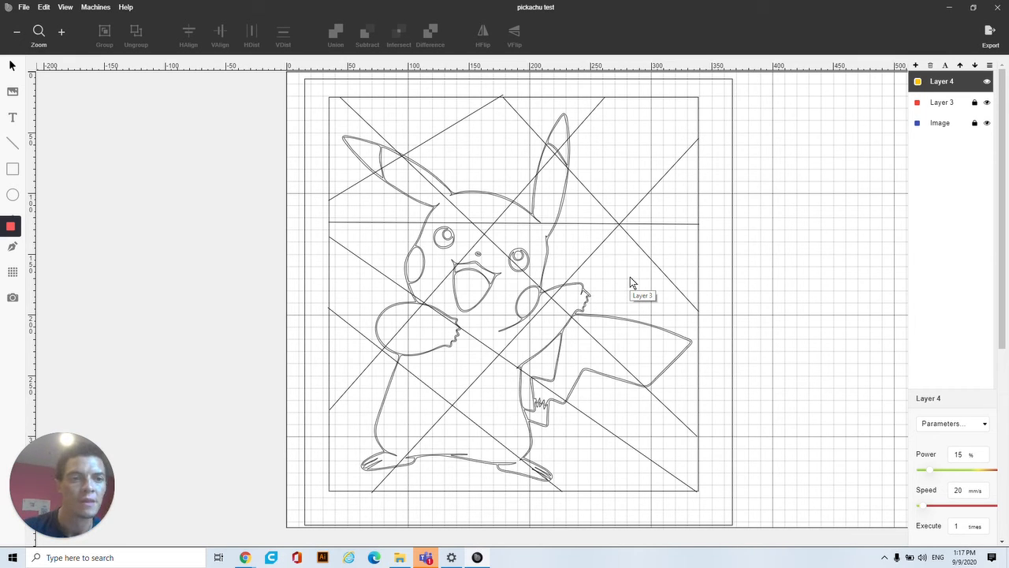
Set the Image layer's laser speed to 60 mm/s.
click(948, 126)
scroll(993, 368, down, 3)
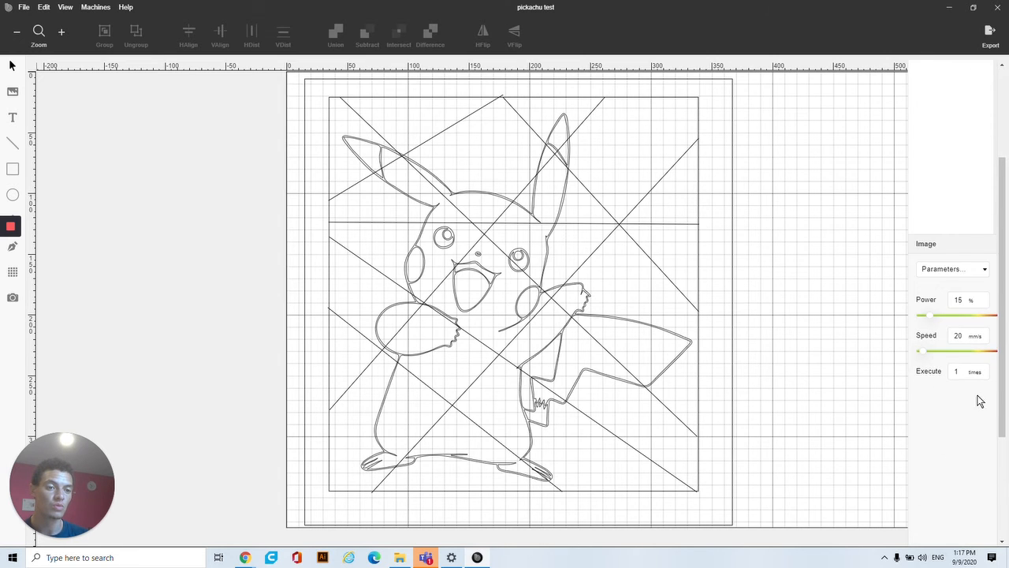
scroll(979, 401, up, 2)
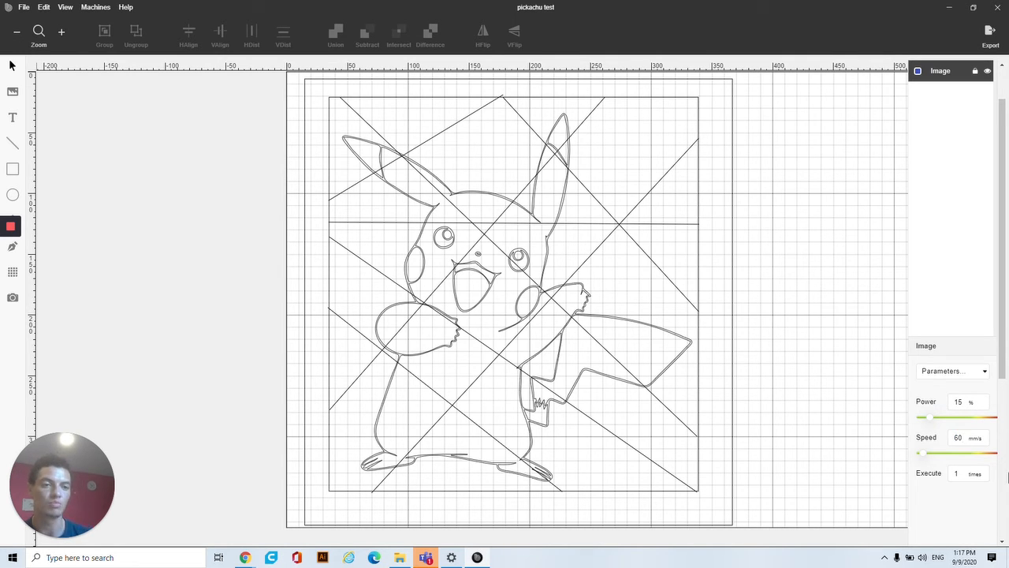
scroll(944, 367, up, 1)
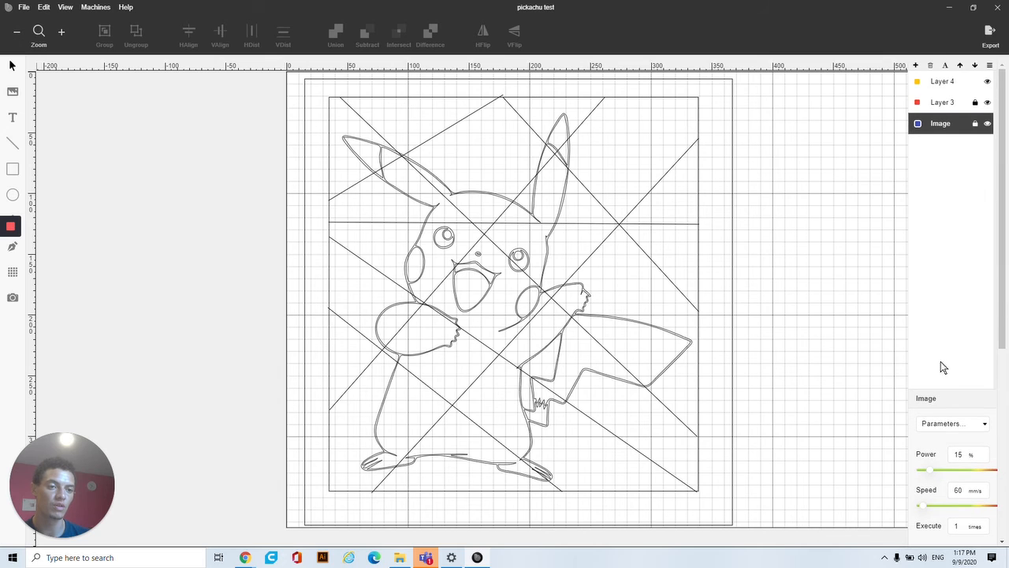
Merge Layer 4, which holds the straight cut lines, down into Layer 3.
click(945, 85)
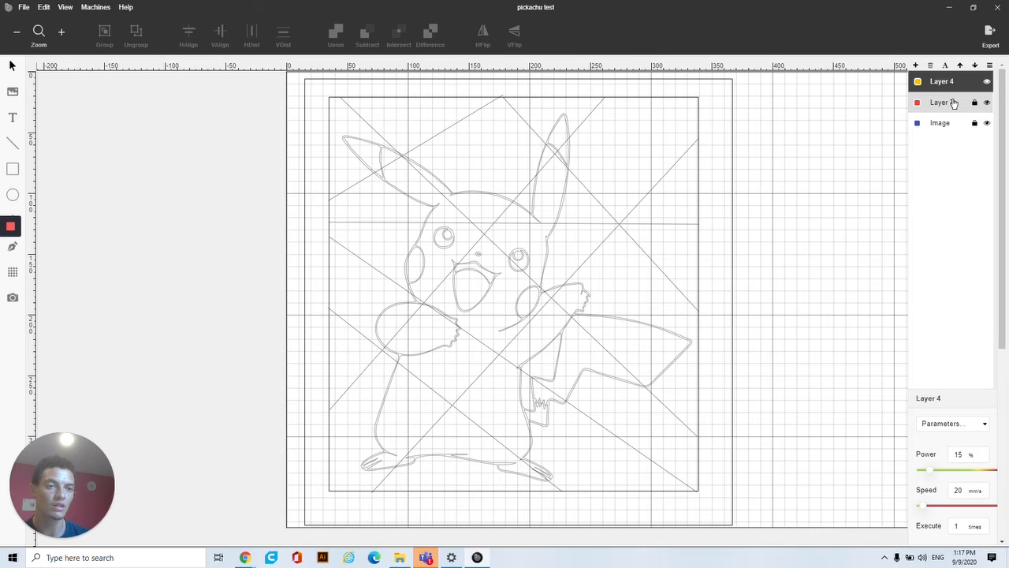
right_click(953, 85)
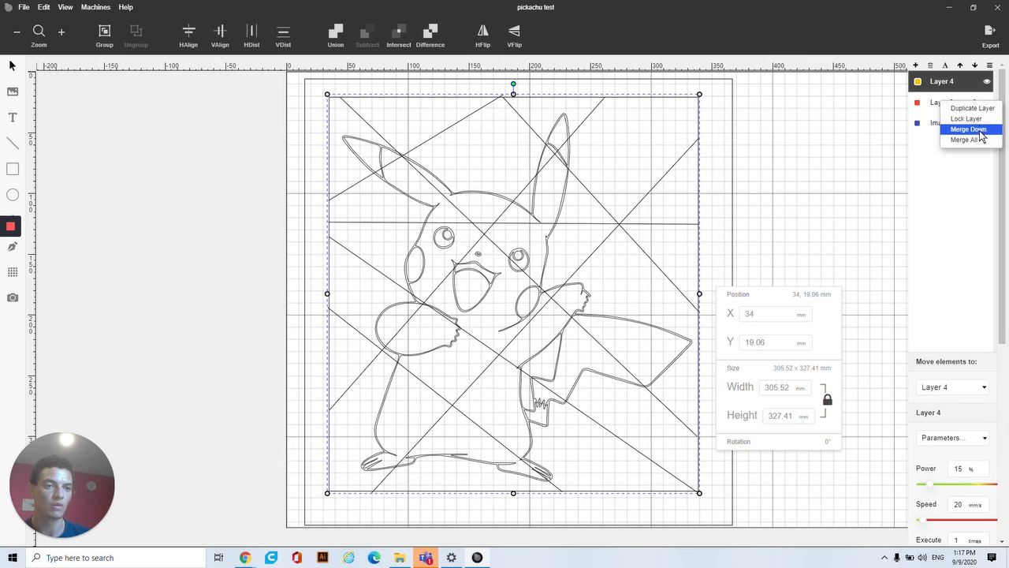
click(980, 131)
click(974, 83)
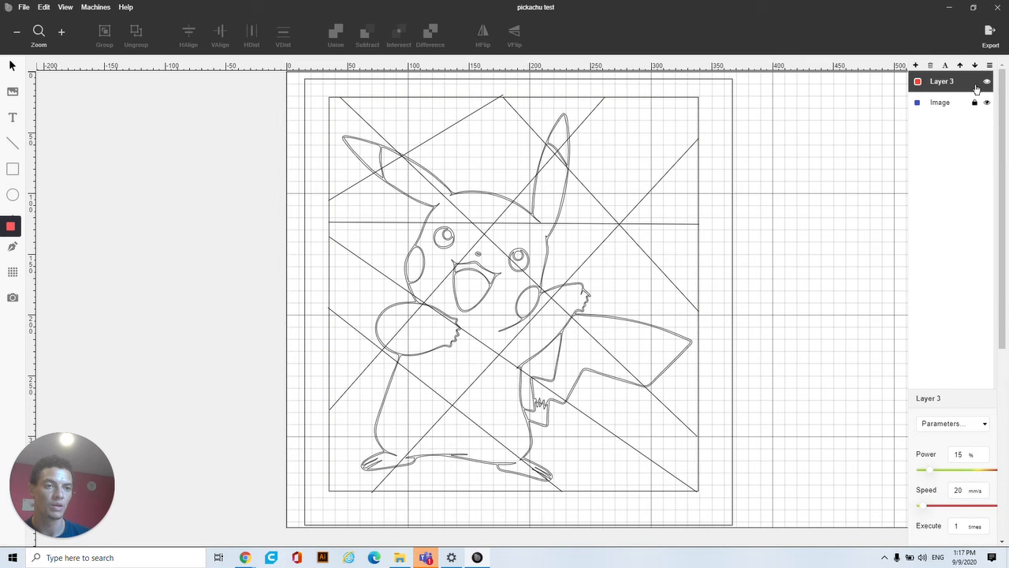
Lock the merged Layer 3 and move it below the Image layer in the layer order.
click(946, 82)
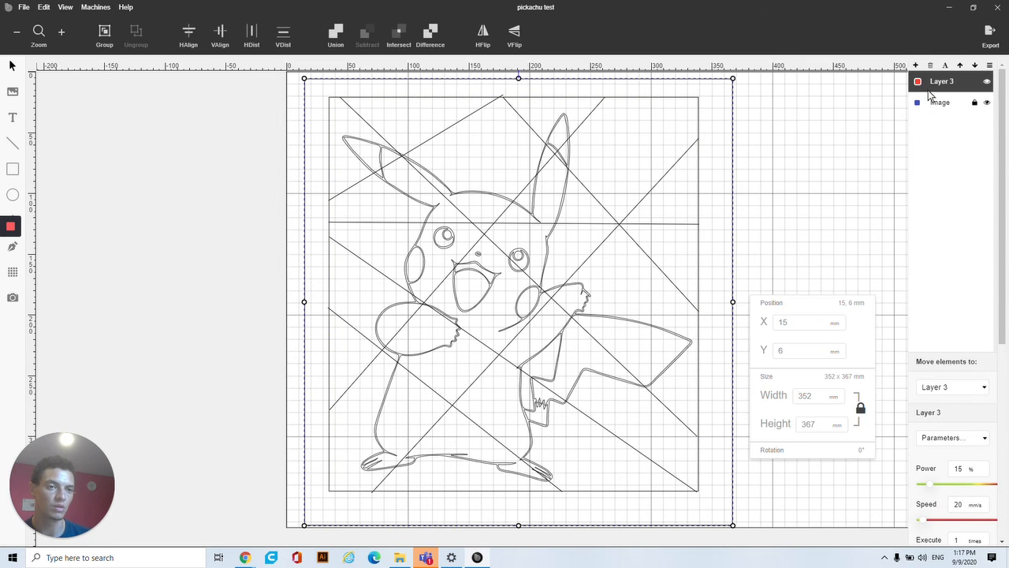
right_click(975, 86)
click(977, 122)
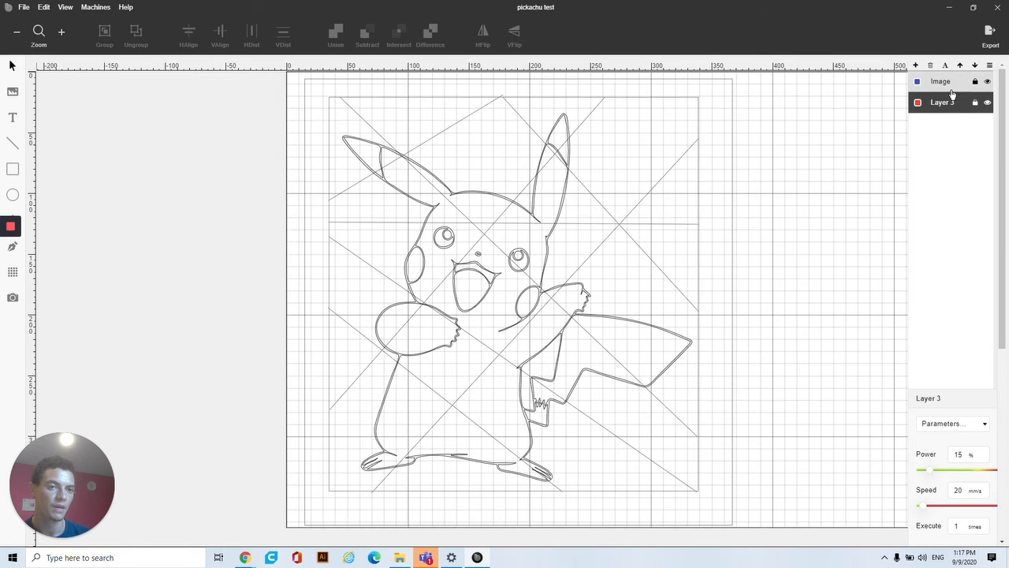
Set Layer 3's laser power to 50% and speed to 18 mm/s, and check them against the Image layer's settings.
click(956, 107)
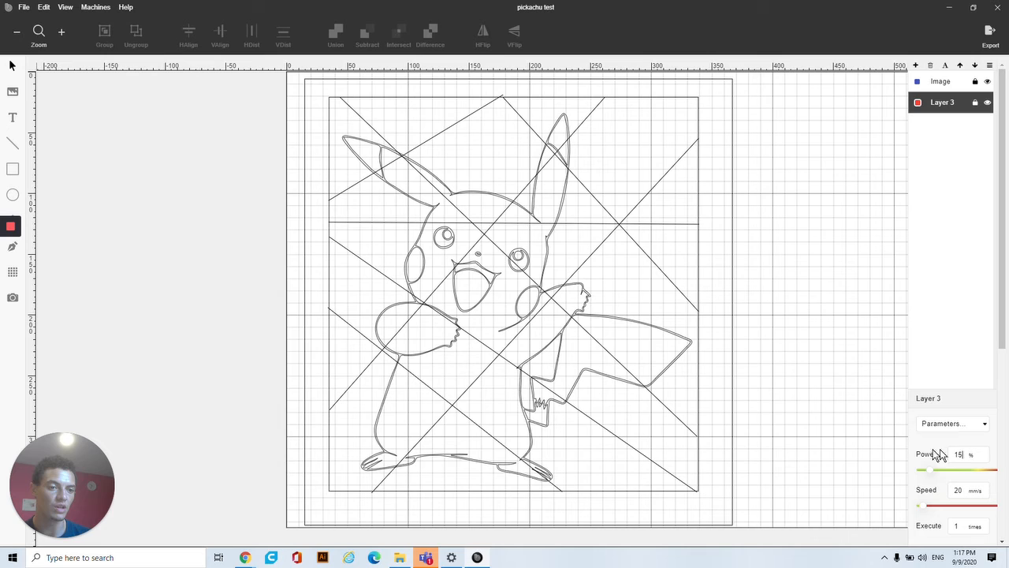
key(BackSpace)
key(BackSpace)
text(50)
key(Tab)
text(18)
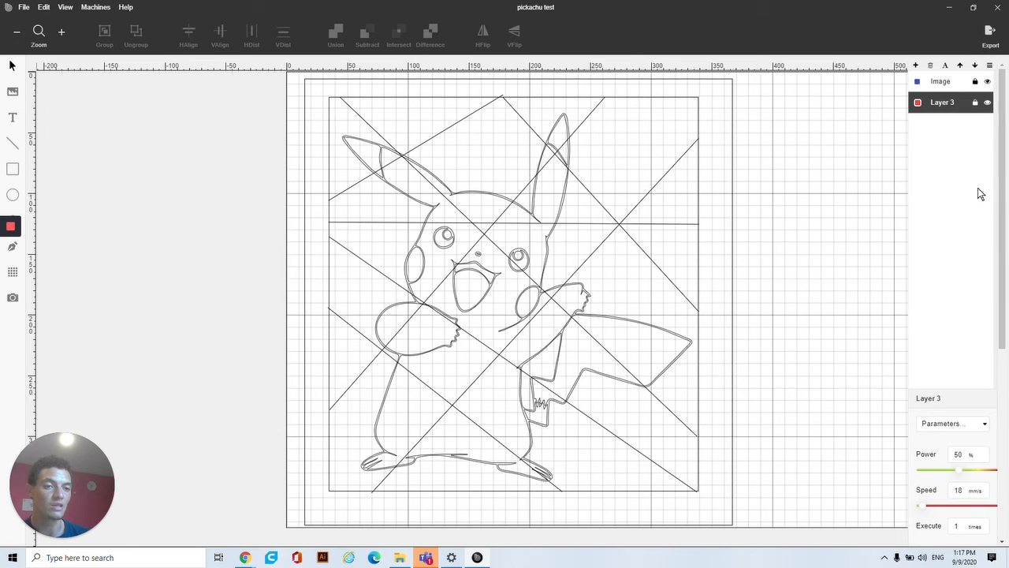
click(948, 87)
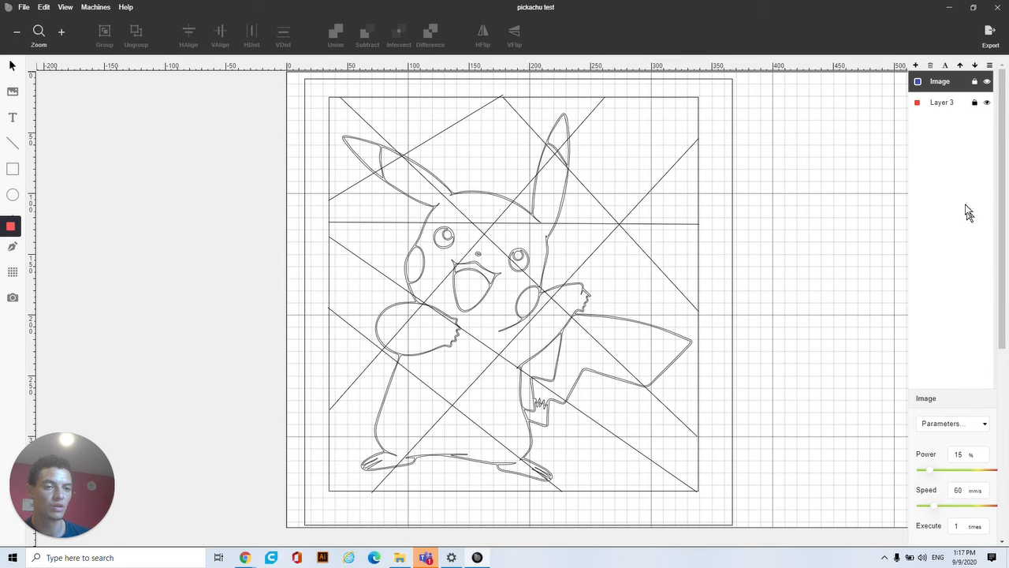
click(938, 103)
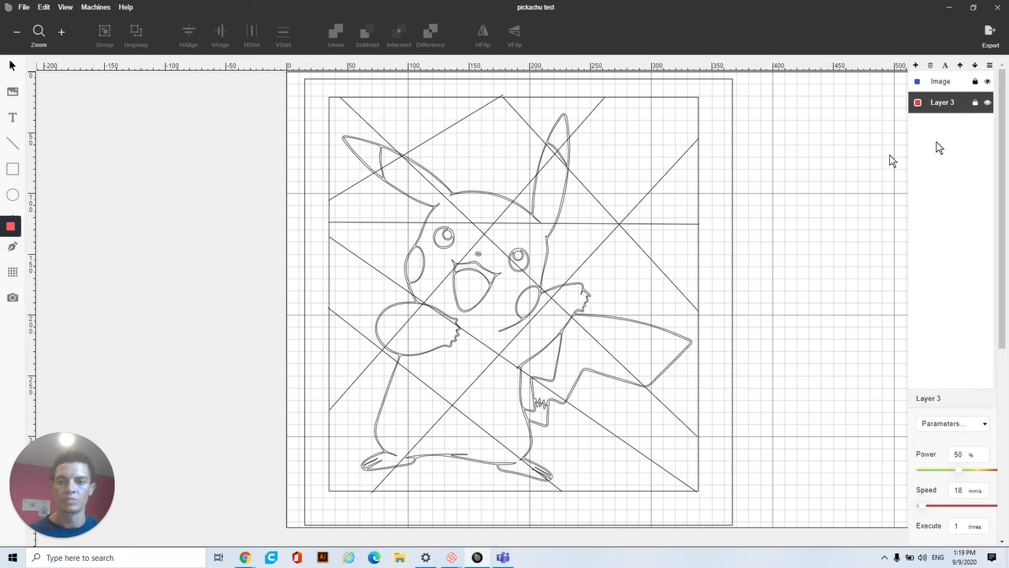
Export the design to the laser machine on Wi-Fi, retrying the machine detection, and start the laser job.
click(995, 35)
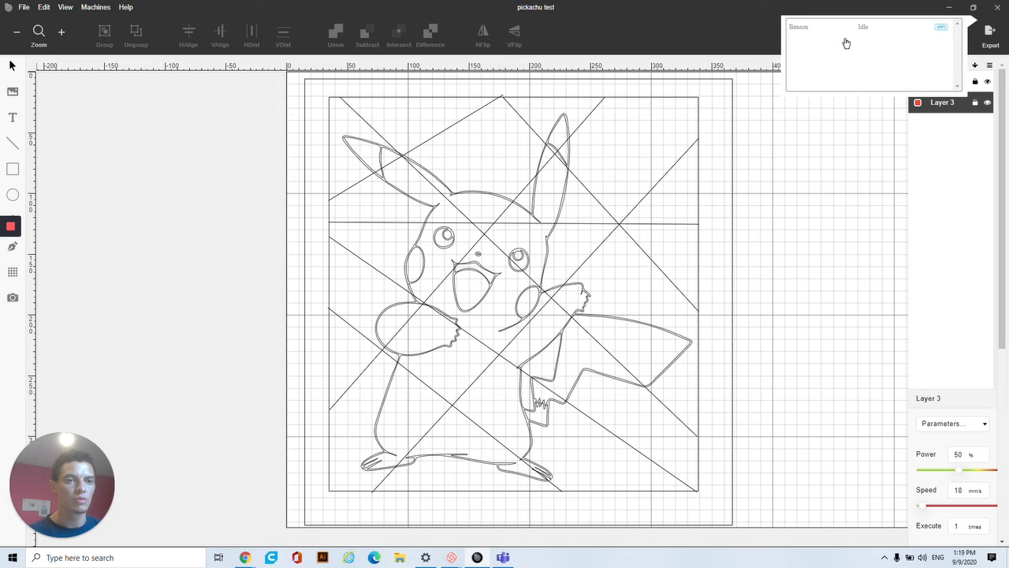
click(991, 35)
click(991, 35)
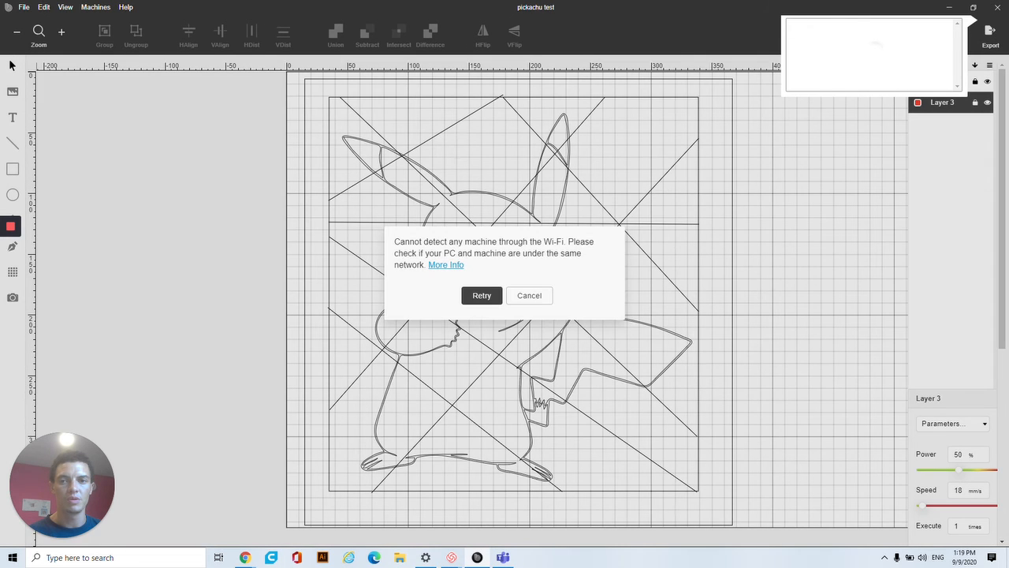
click(482, 295)
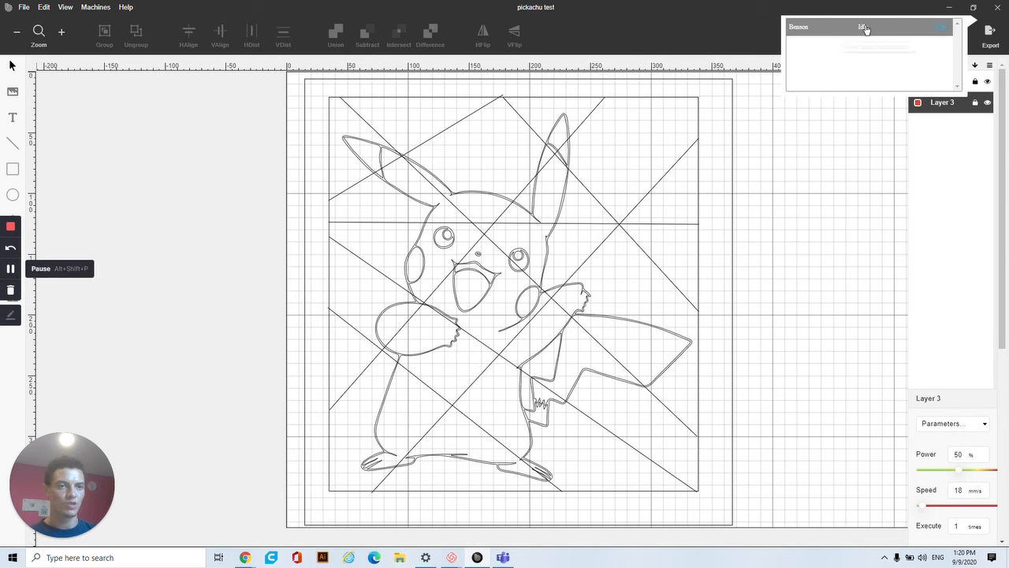
click(825, 30)
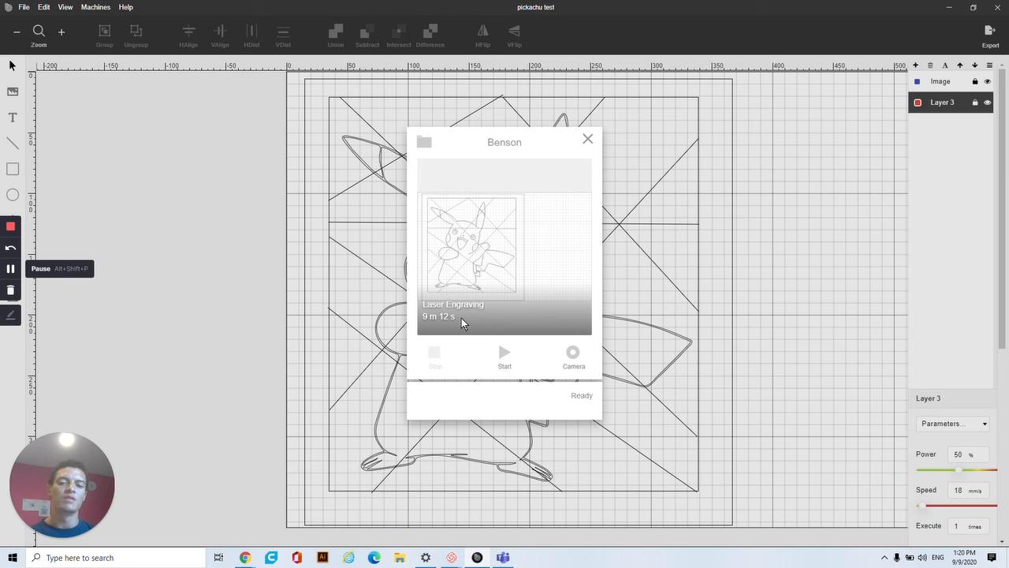
click(505, 360)
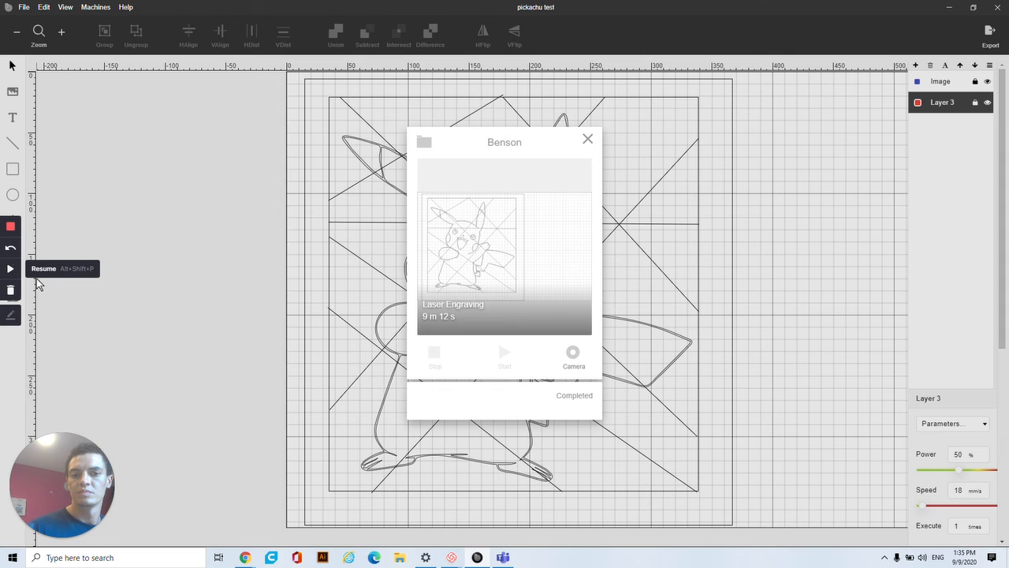
click(10, 268)
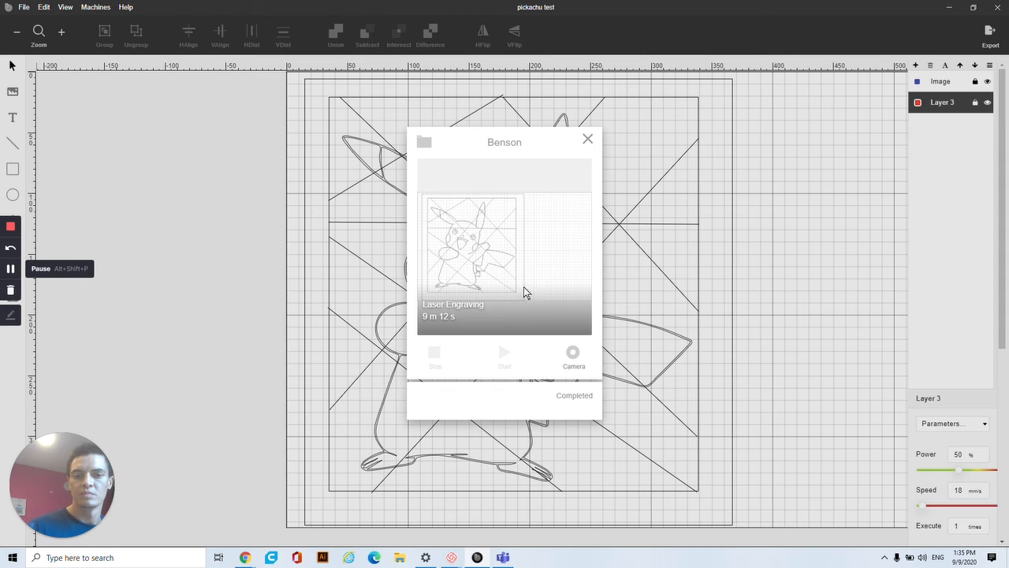